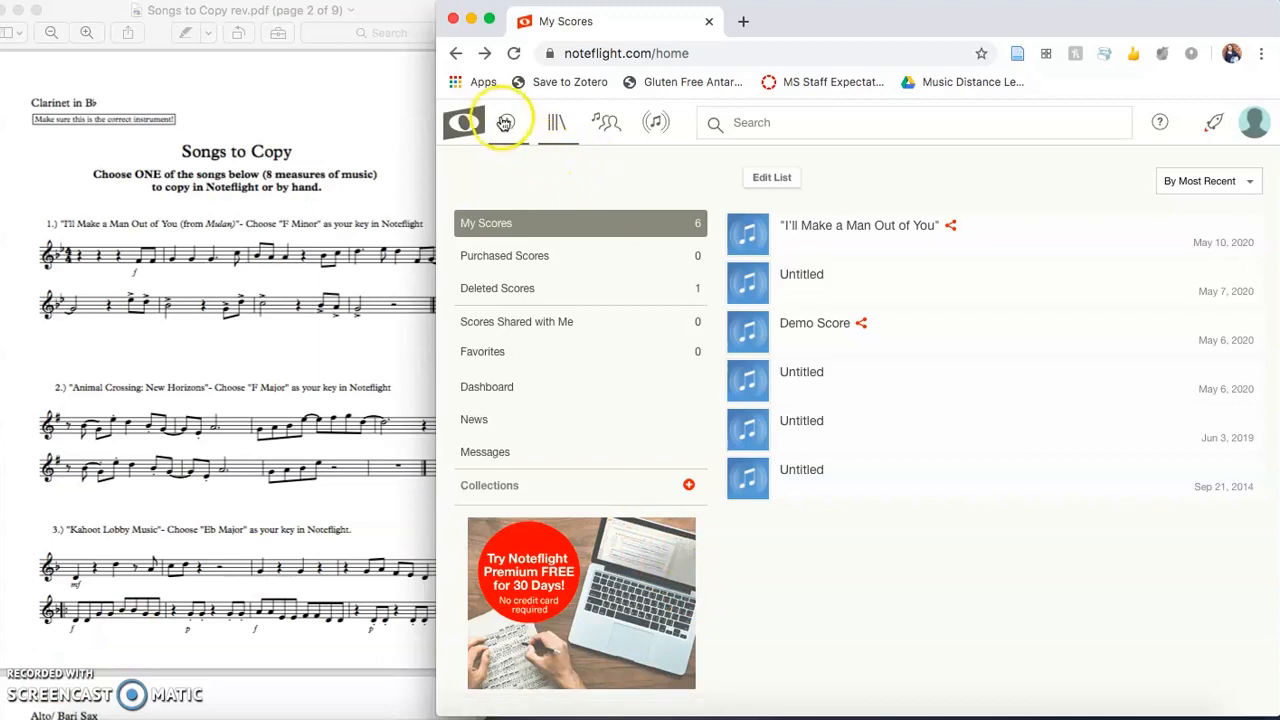
Create a new score from a blank sheet and title it "I'll Make a Man Out of You (from Mulan)".
{"action": "left_click", "coordinate": [505, 122]}
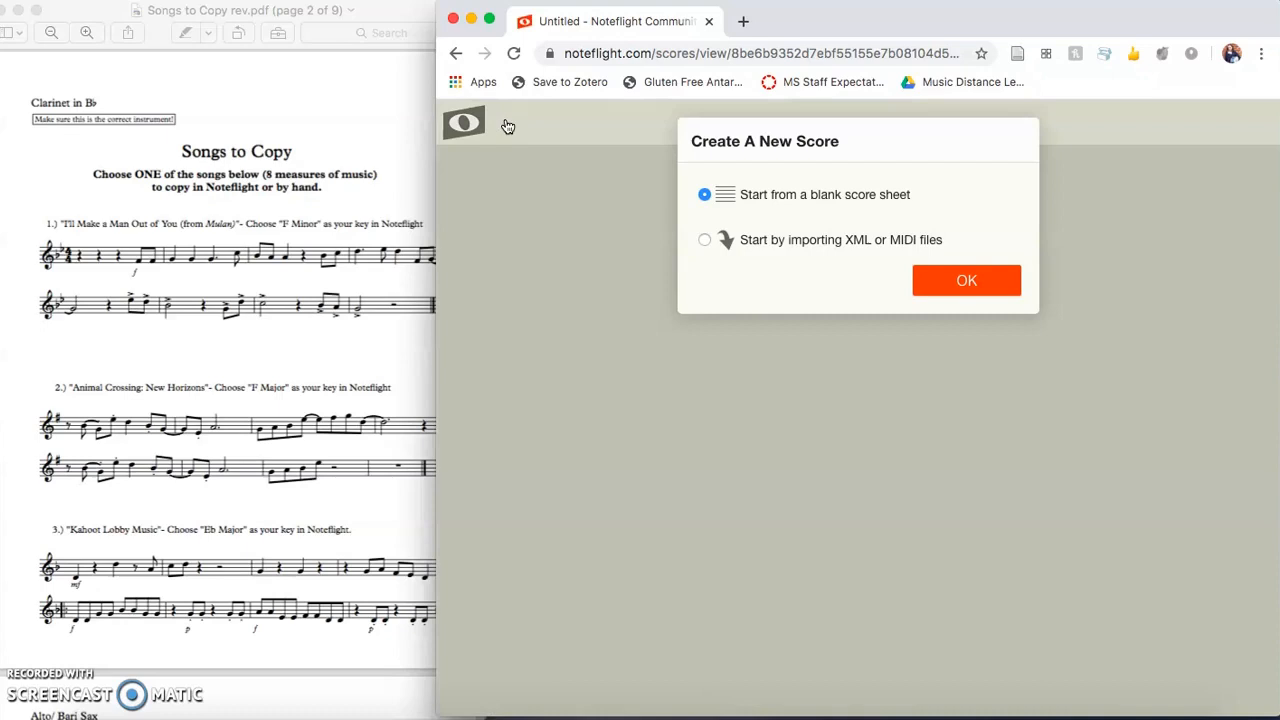
{"action": "left_click", "coordinate": [970, 282]}
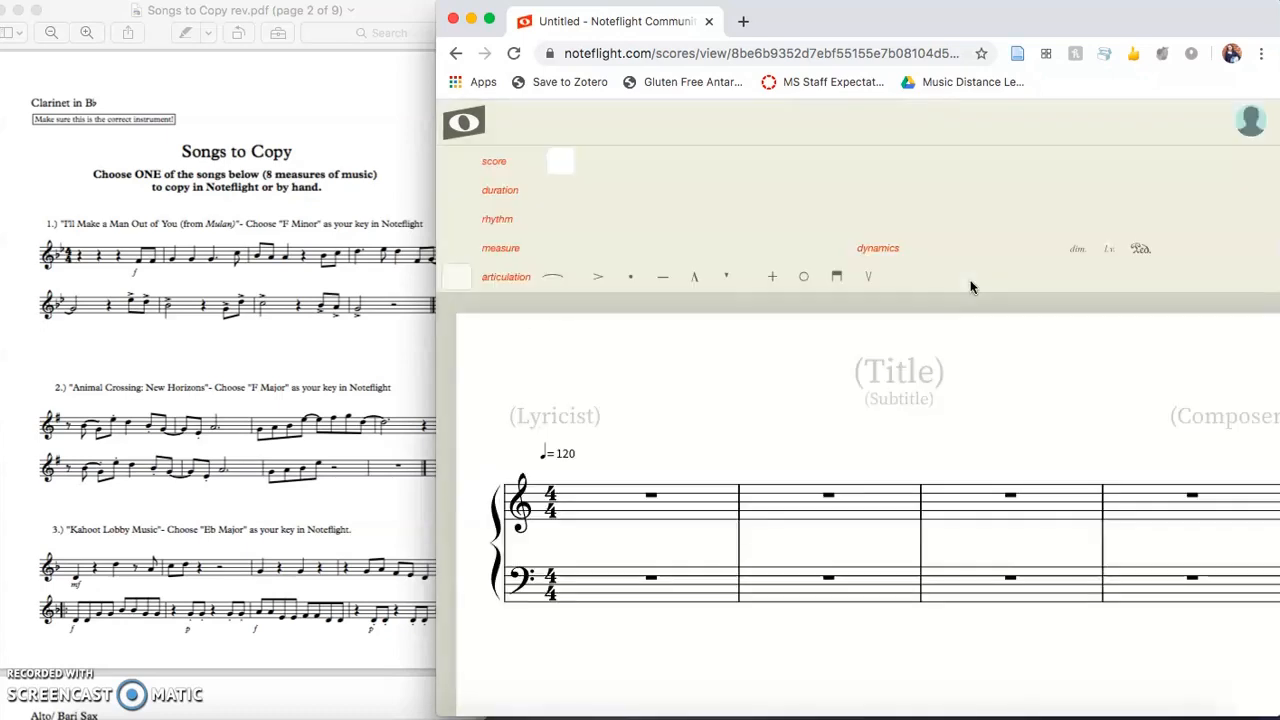
{"action": "left_click", "coordinate": [906, 370]}
{"action": "type", "text": "\"I'll Make a Man Out"}
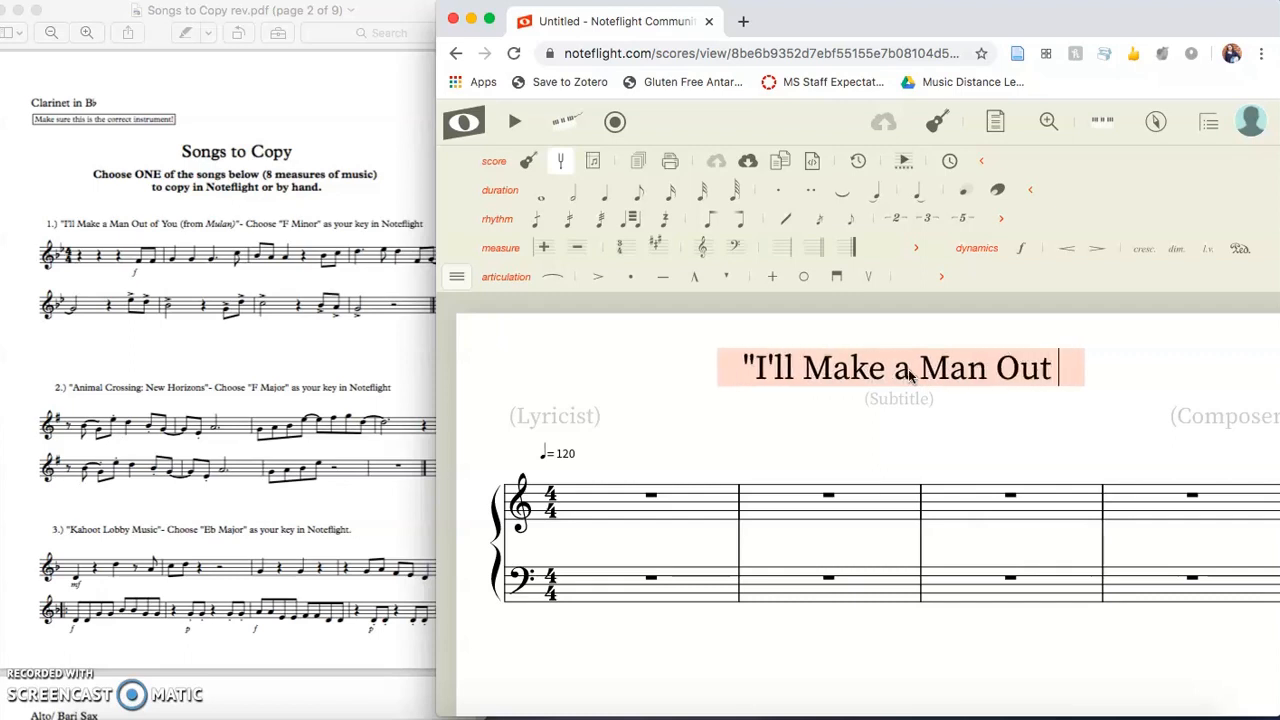
{"action": "type", "text": " of You (from Mulan)\""}
{"action": "left_click", "coordinate": [735, 501]}
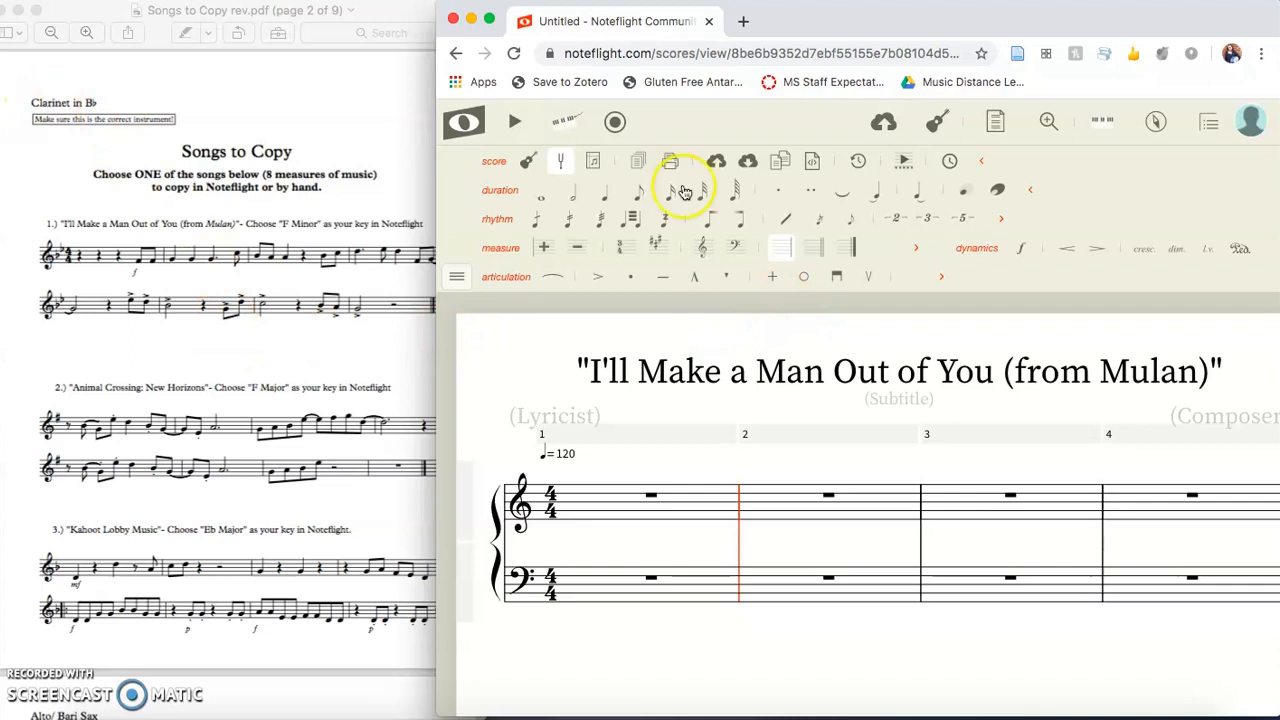
Add a woodwind Clarinet part to the score and delete the Piano part.
{"action": "left_click", "coordinate": [528, 163]}
{"action": "left_click", "coordinate": [1030, 418]}
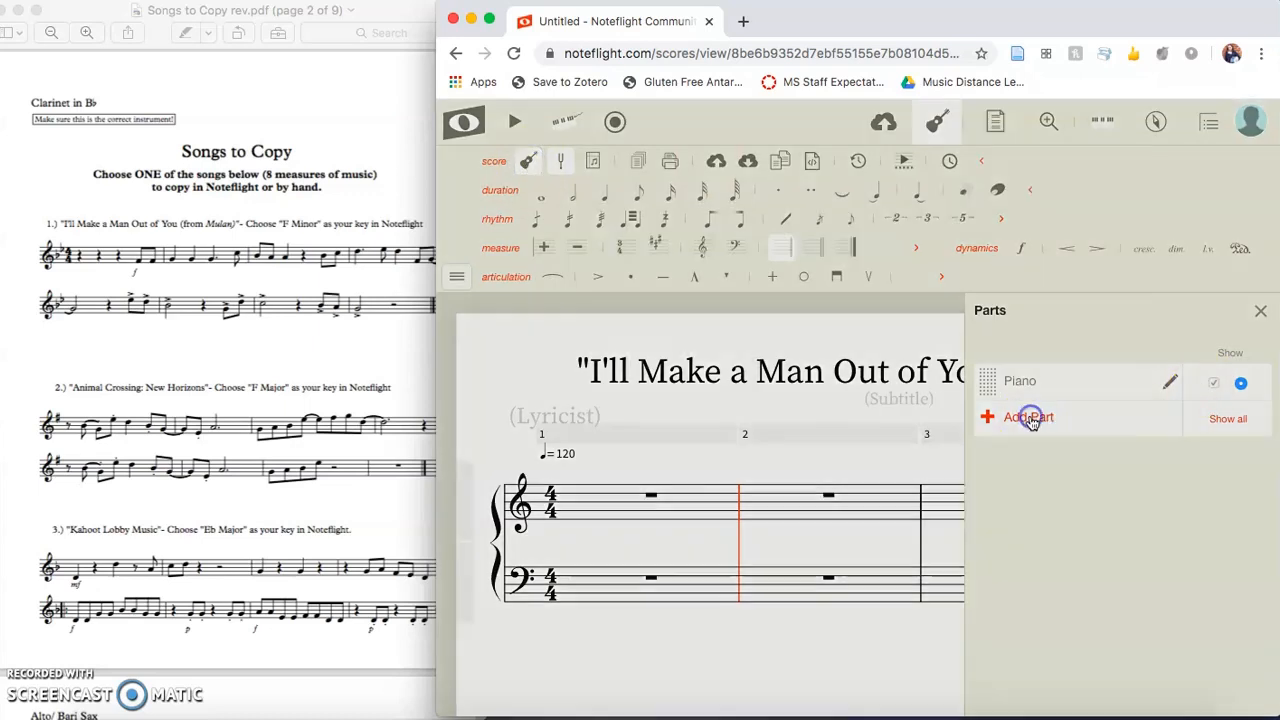
{"action": "left_click", "coordinate": [630, 310]}
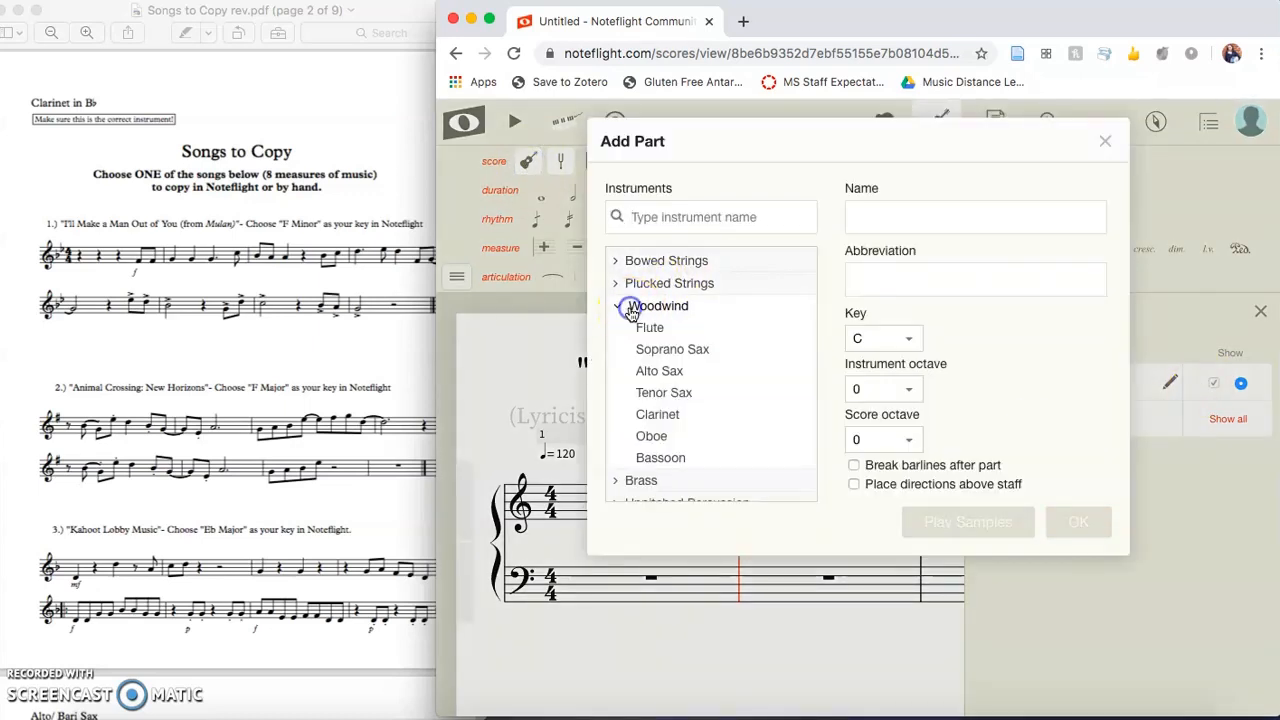
{"action": "left_click", "coordinate": [660, 414]}
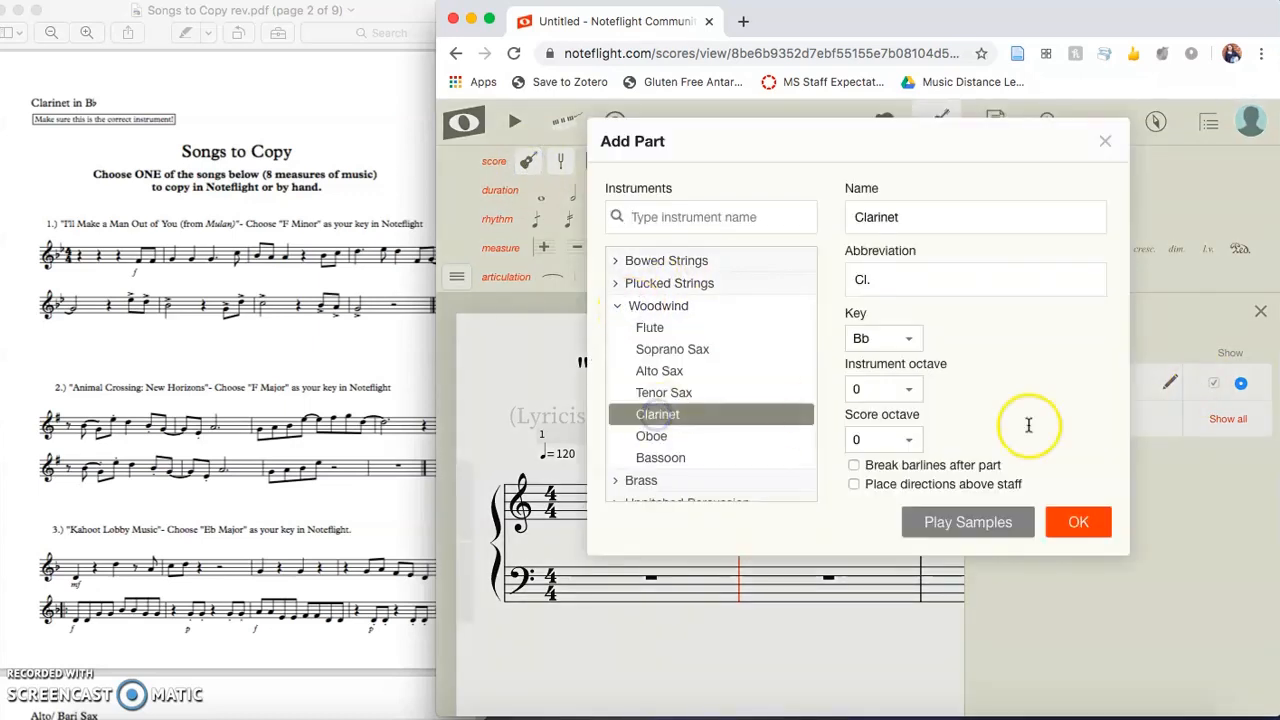
{"action": "left_click", "coordinate": [1080, 525]}
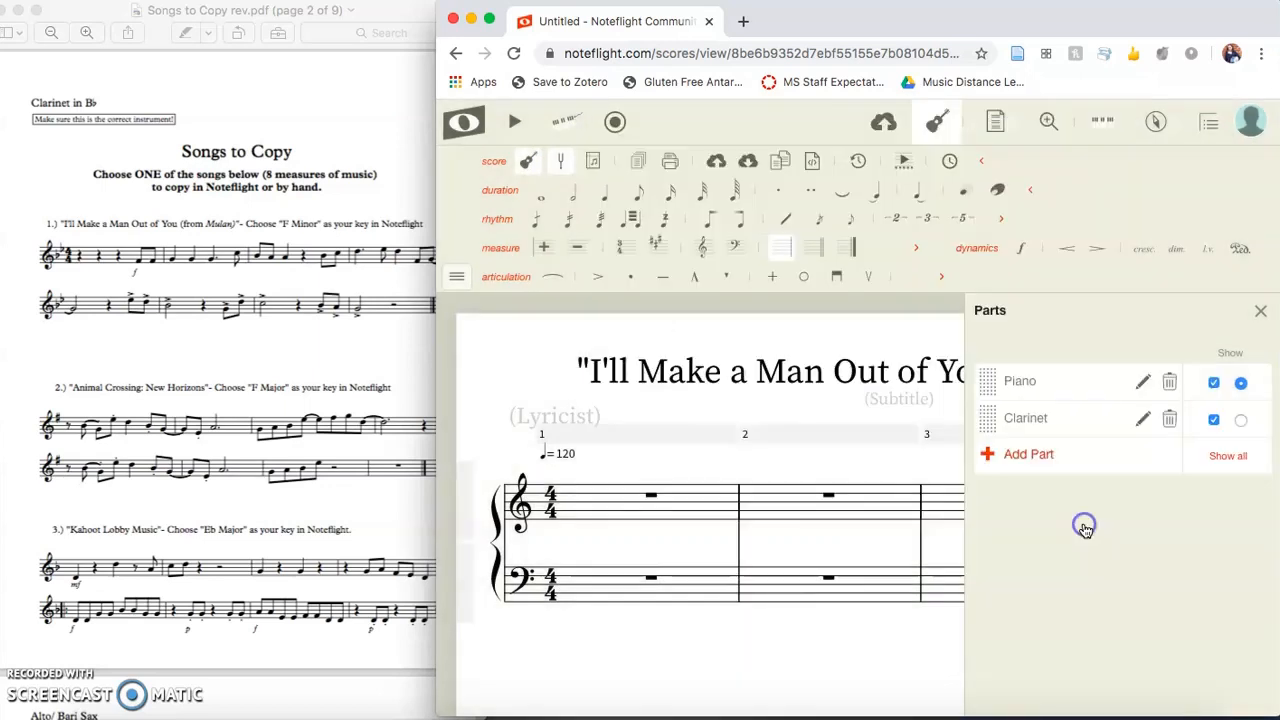
{"action": "left_click", "coordinate": [1173, 382]}
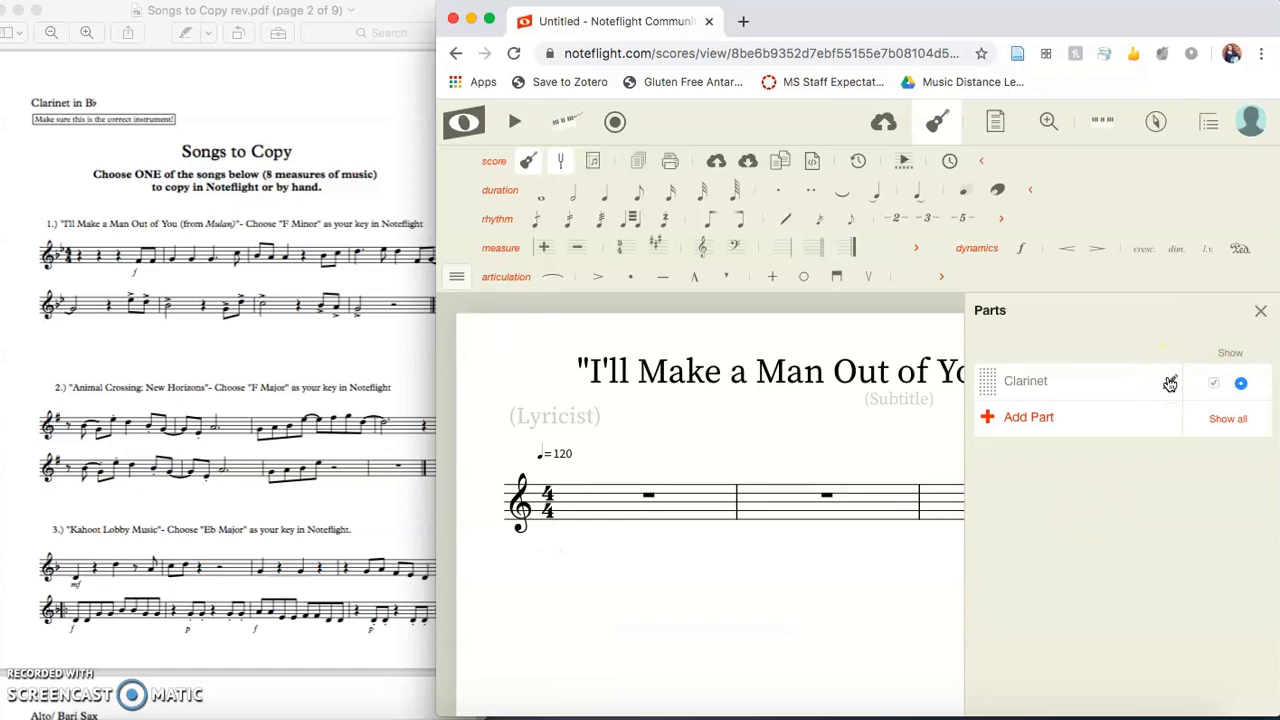
{"action": "left_click", "coordinate": [1259, 312]}
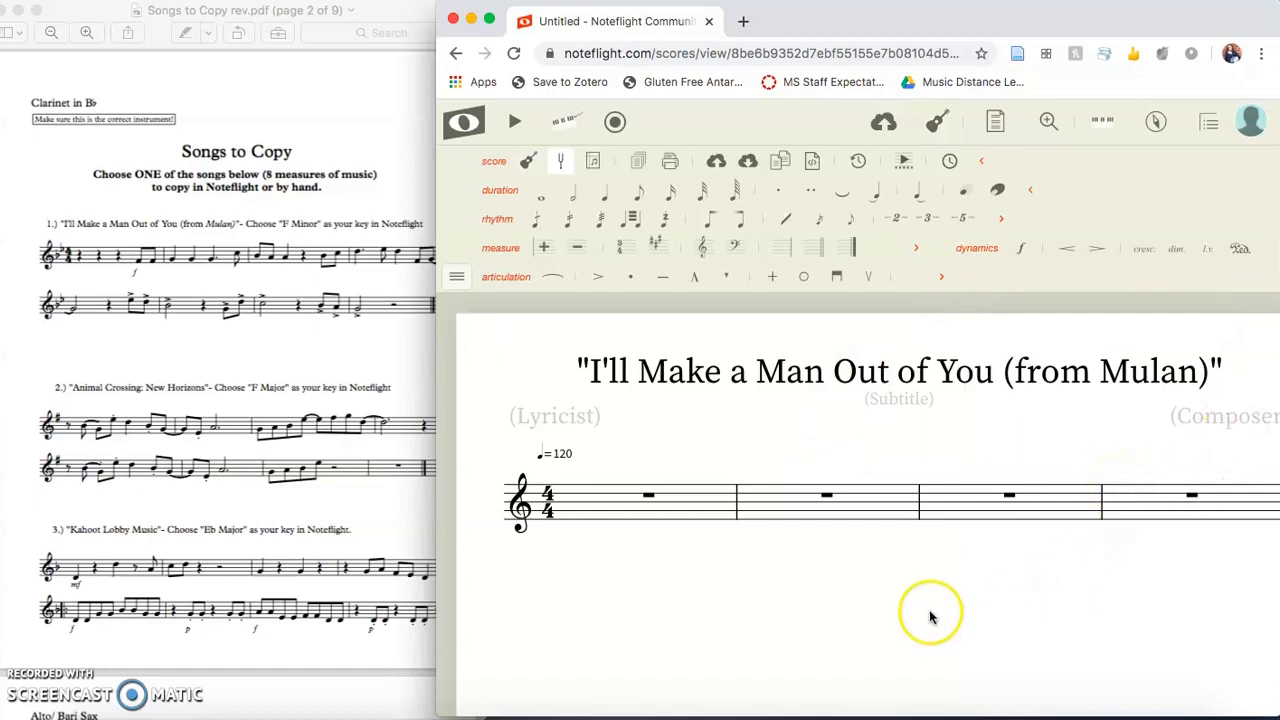
Turn off concert pitch so the clarinet is written transposed, and set the key signature to F minor.
{"action": "left_click", "coordinate": [561, 165]}
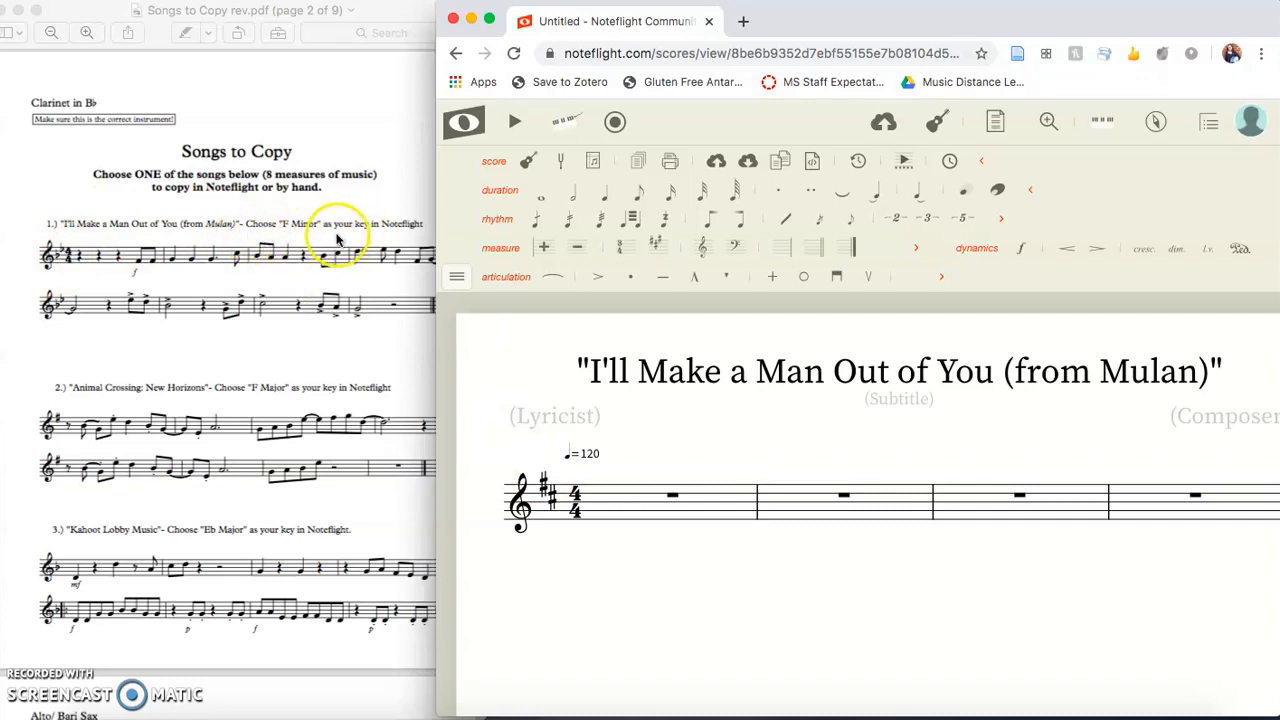
{"action": "left_click", "coordinate": [659, 249]}
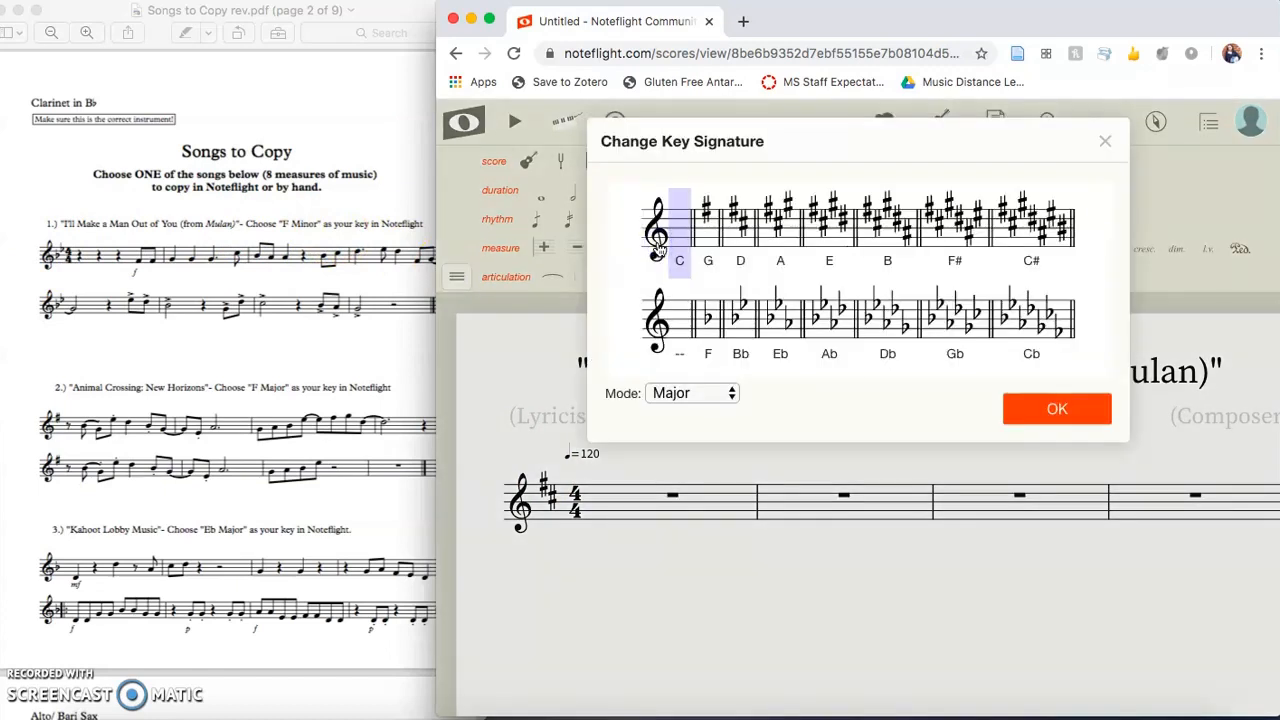
{"action": "left_click", "coordinate": [716, 396]}
{"action": "left_click", "coordinate": [713, 411]}
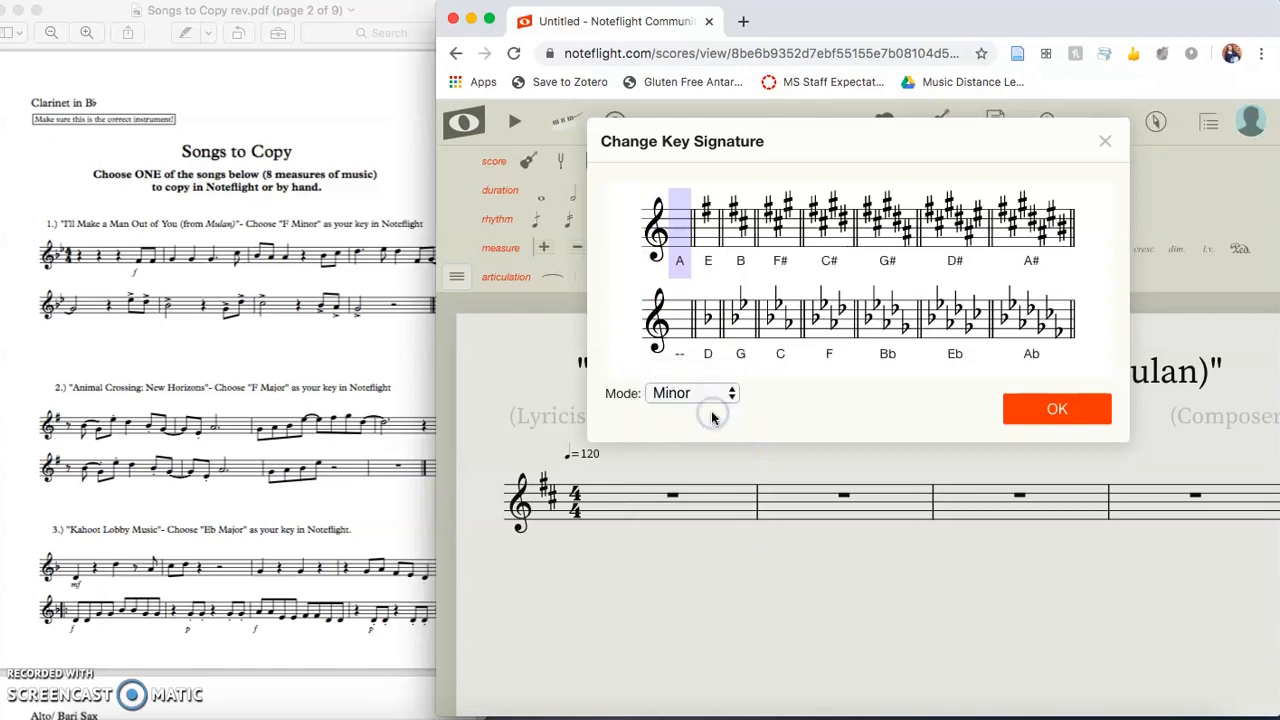
{"action": "left_click", "coordinate": [830, 322]}
{"action": "left_click", "coordinate": [1057, 410]}
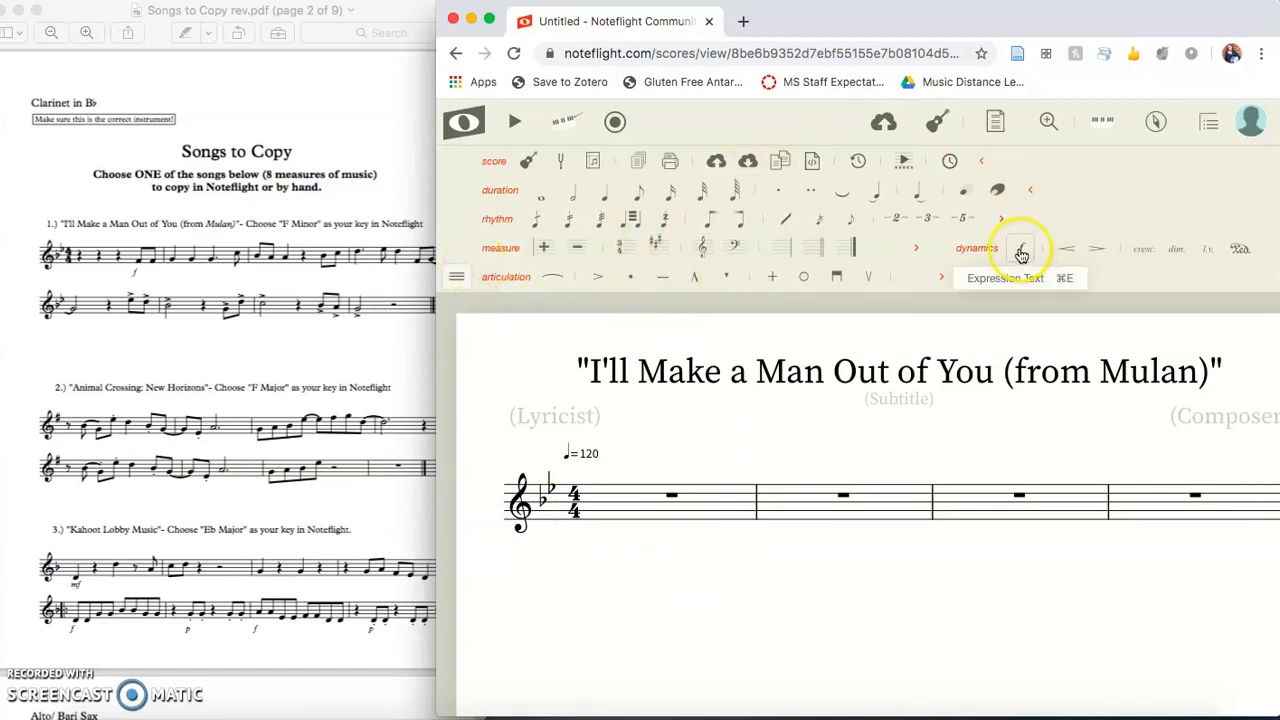
{"action": "left_click", "coordinate": [454, 280]}
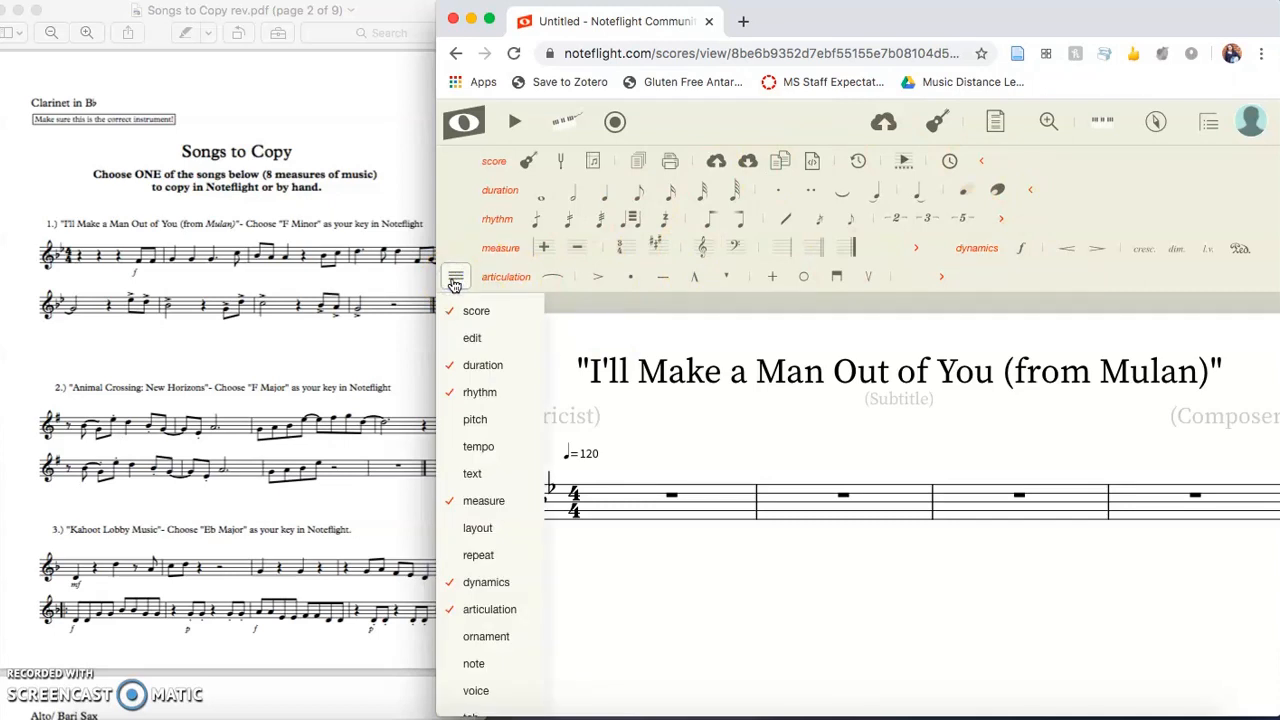
{"action": "left_click", "coordinate": [578, 520]}
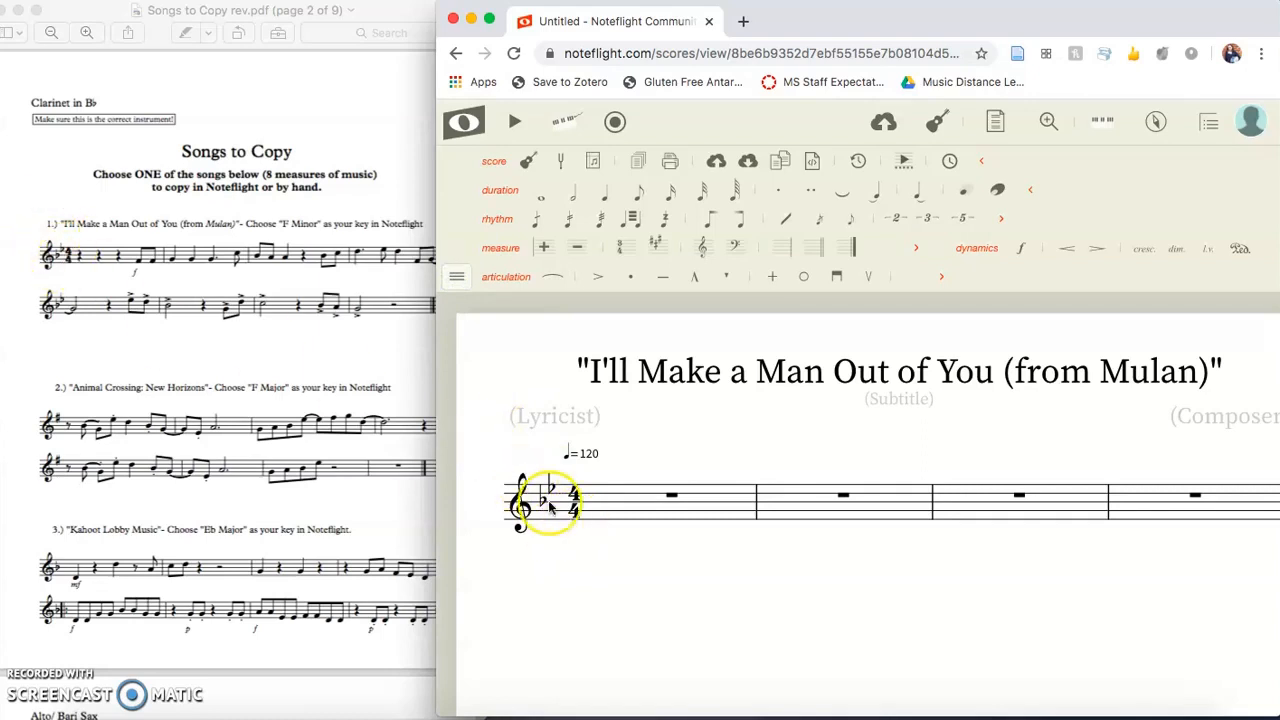
Fill the opening beats of measure 1 with quarter rests.
{"action": "left_click", "coordinate": [607, 515]}
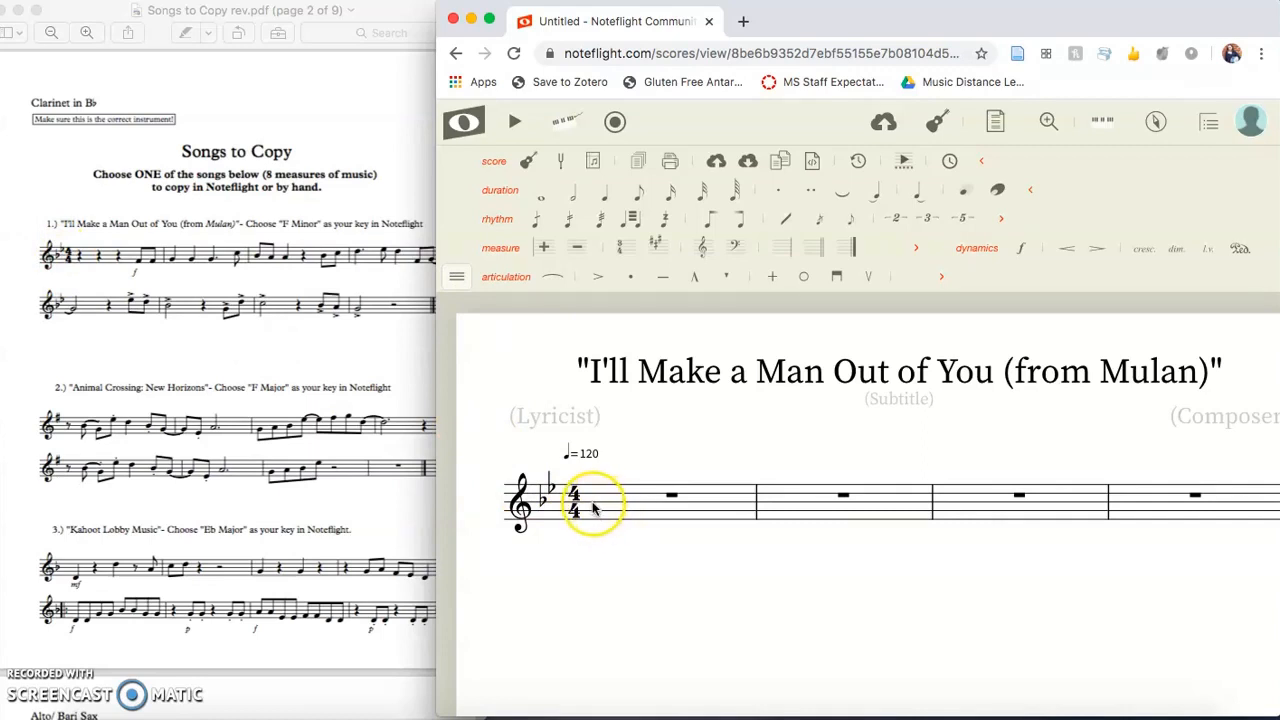
{"action": "left_click", "coordinate": [591, 508]}
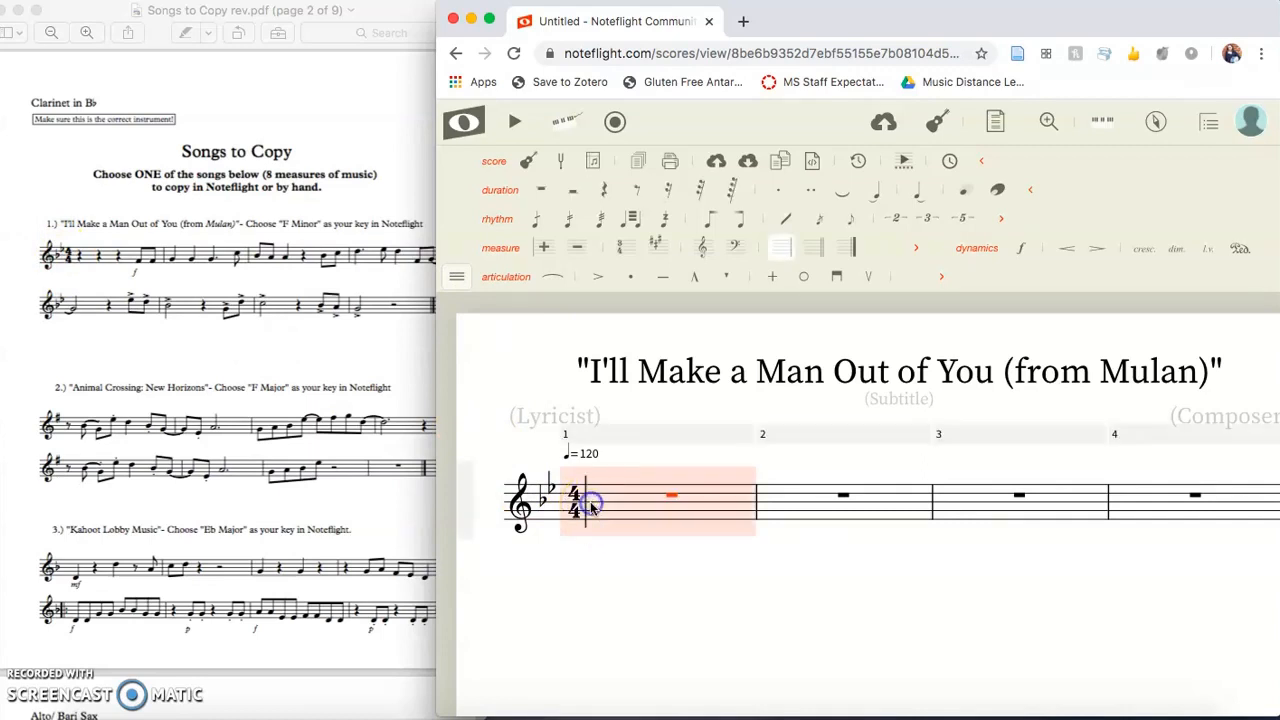
{"action": "left_click", "coordinate": [603, 192]}
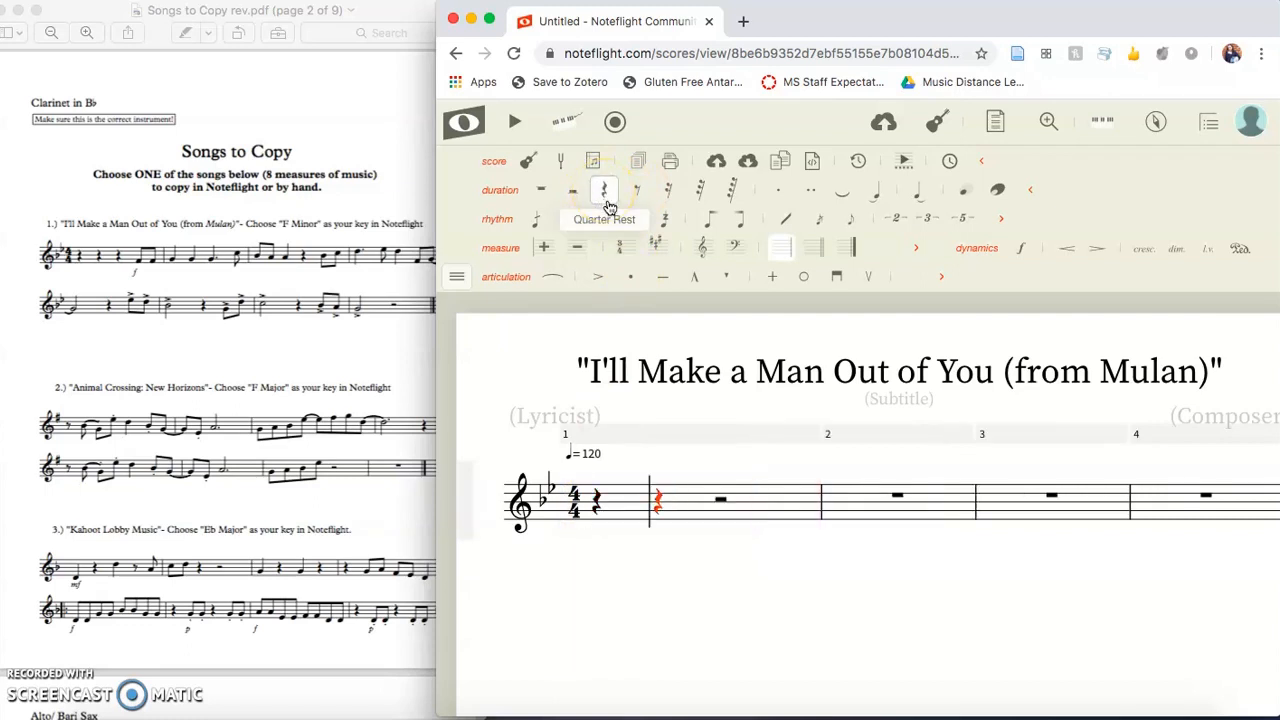
{"action": "left_click", "coordinate": [605, 195]}
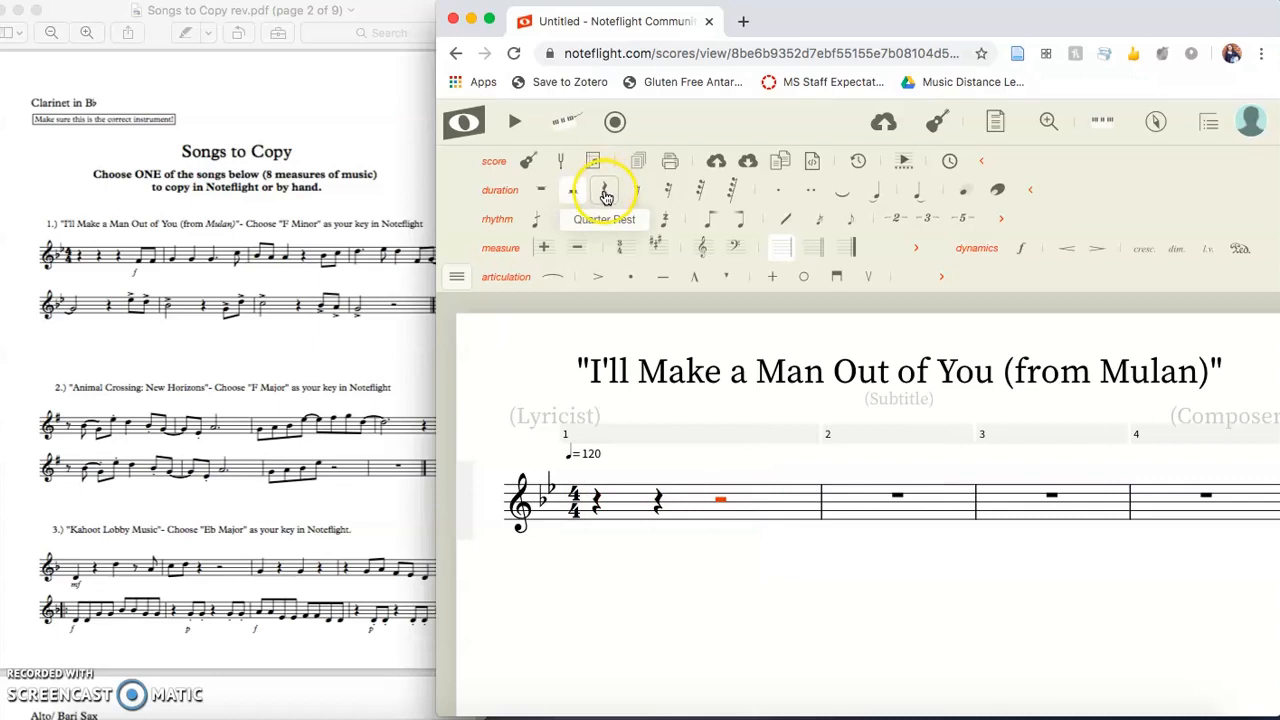
Enter two eighth-note Fs on beat four of measure 1.
{"action": "left_click", "coordinate": [782, 512]}
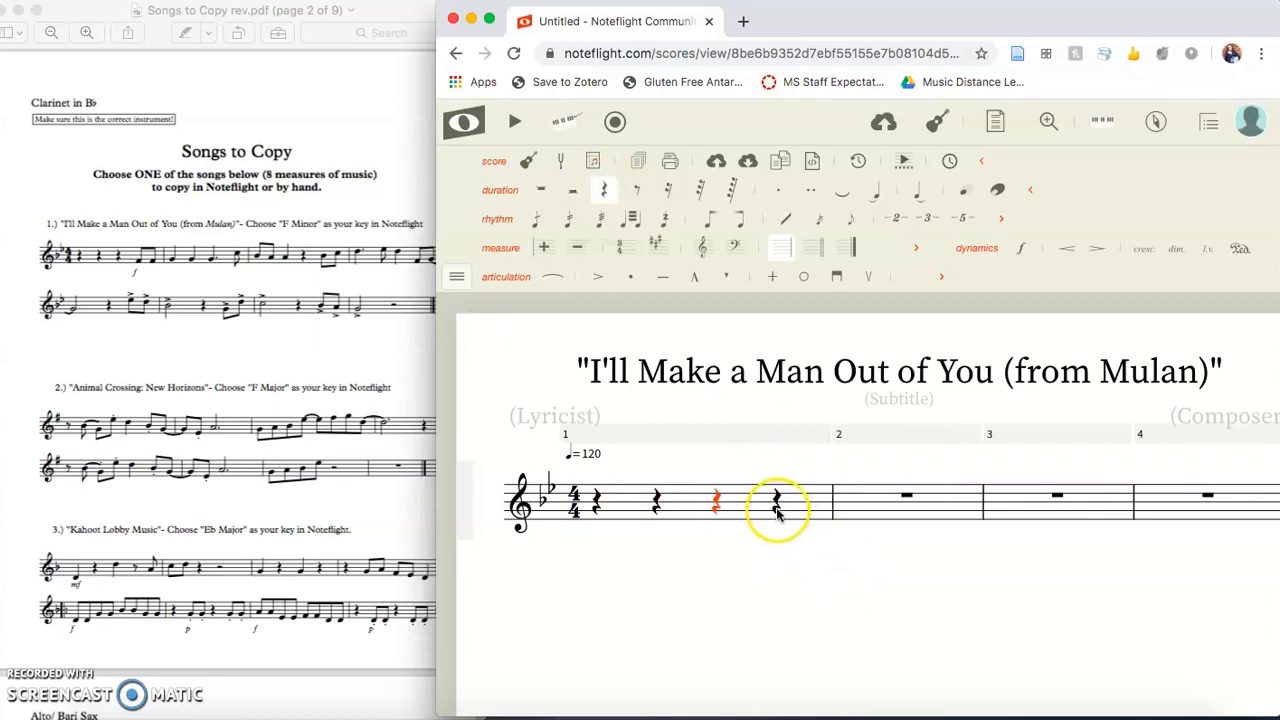
{"action": "left_click", "coordinate": [777, 510]}
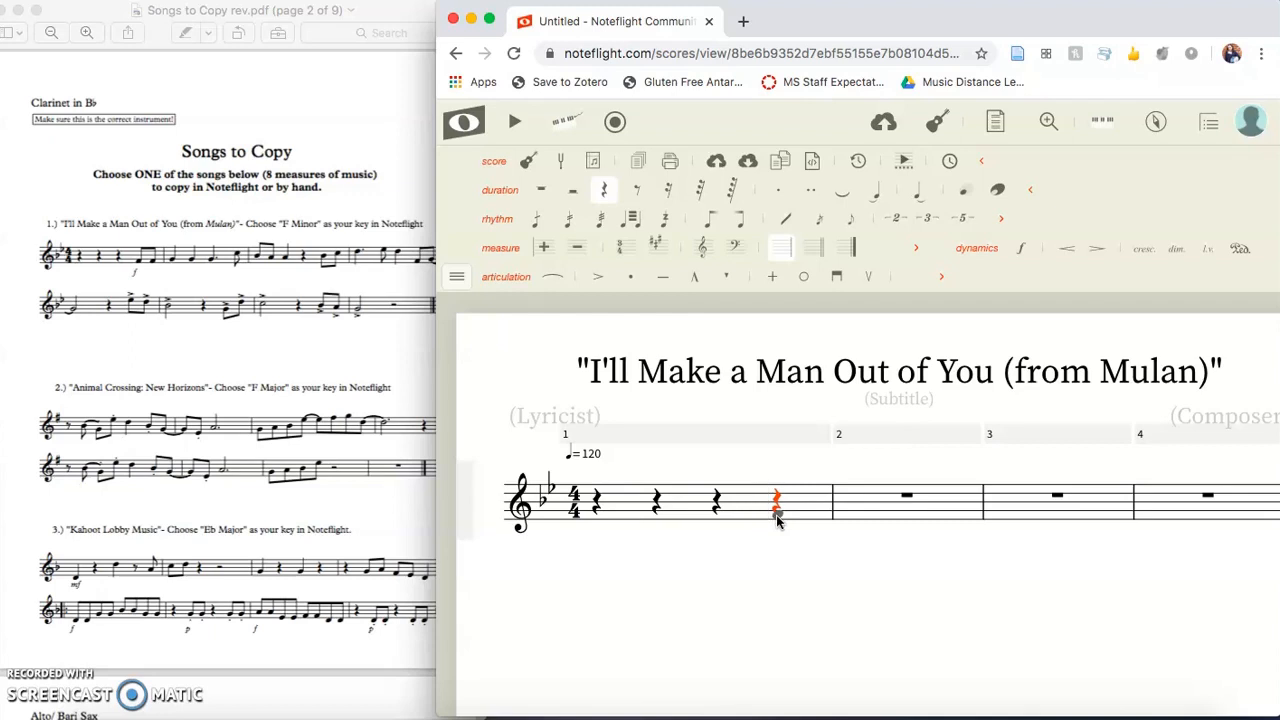
{"action": "left_click", "coordinate": [777, 518]}
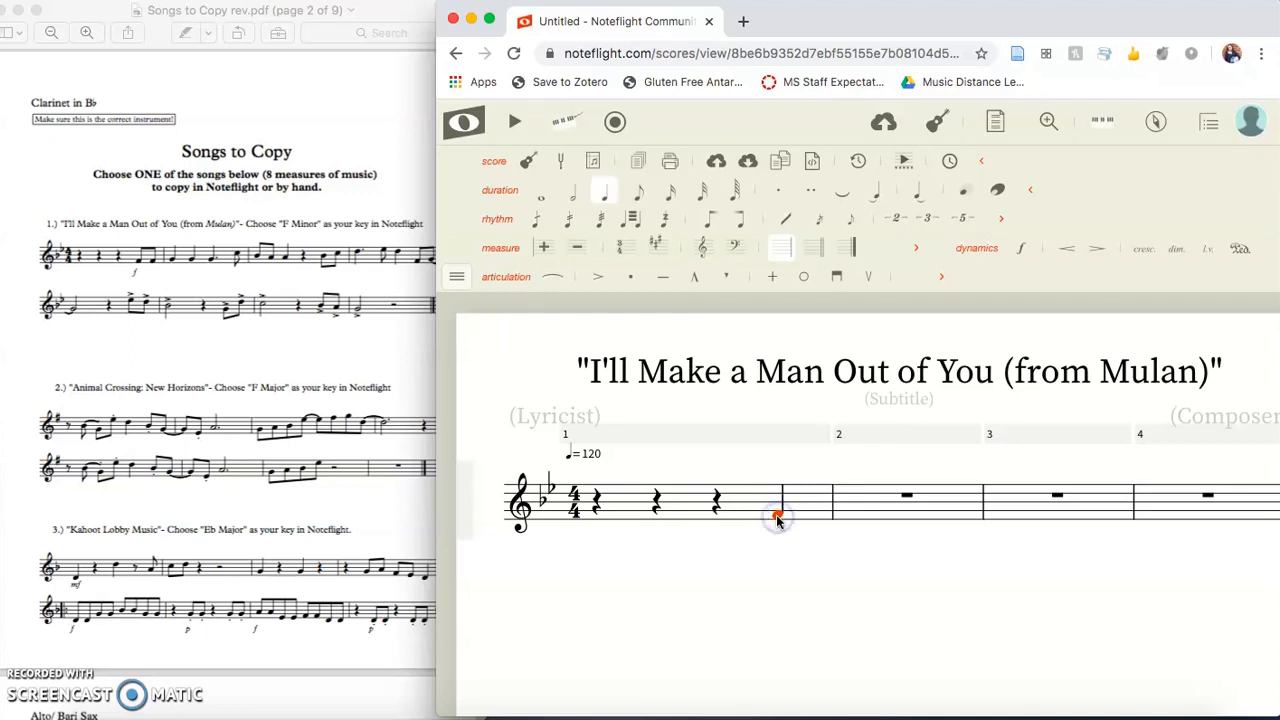
{"action": "left_click", "coordinate": [640, 195]}
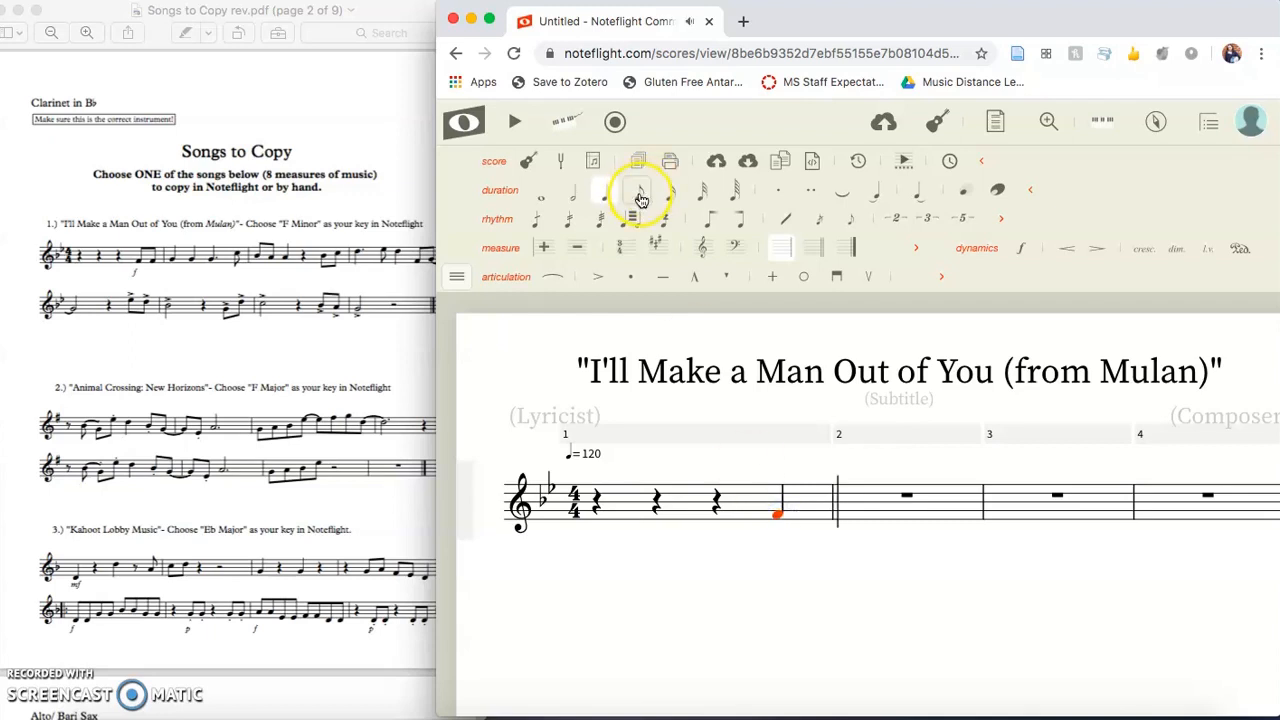
{"action": "left_click", "coordinate": [641, 197]}
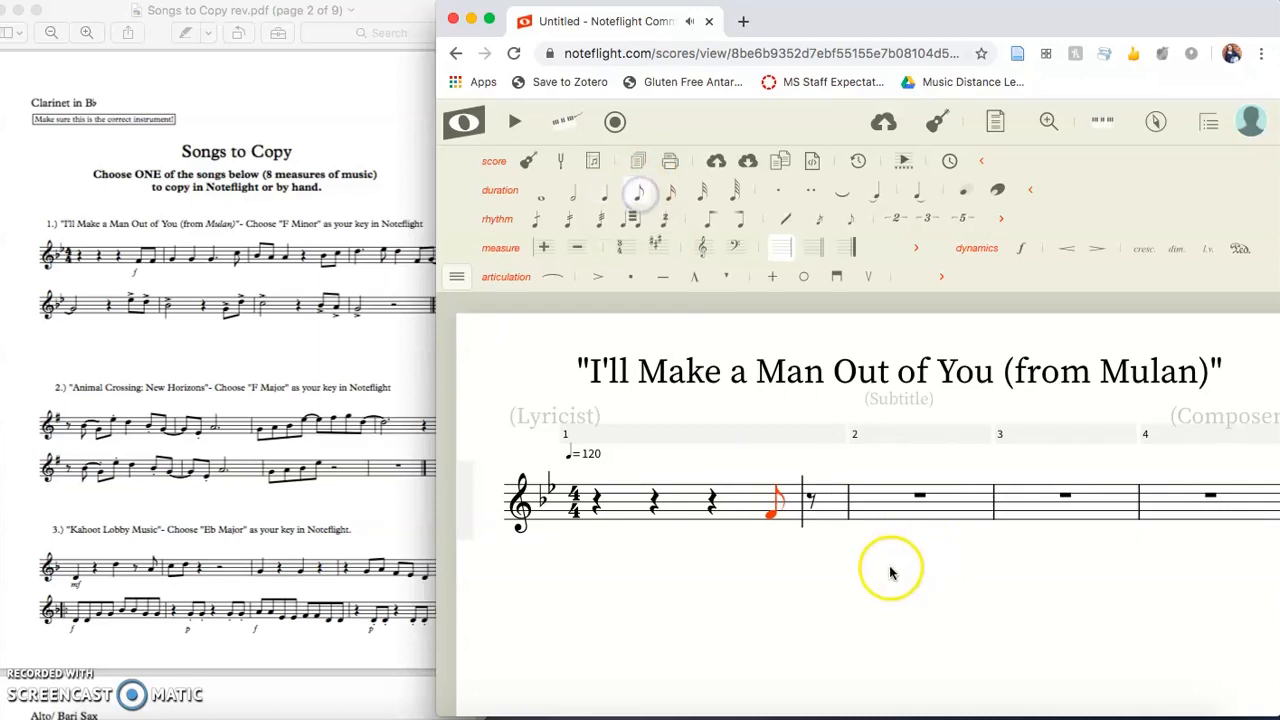
{"action": "left_click", "coordinate": [812, 516]}
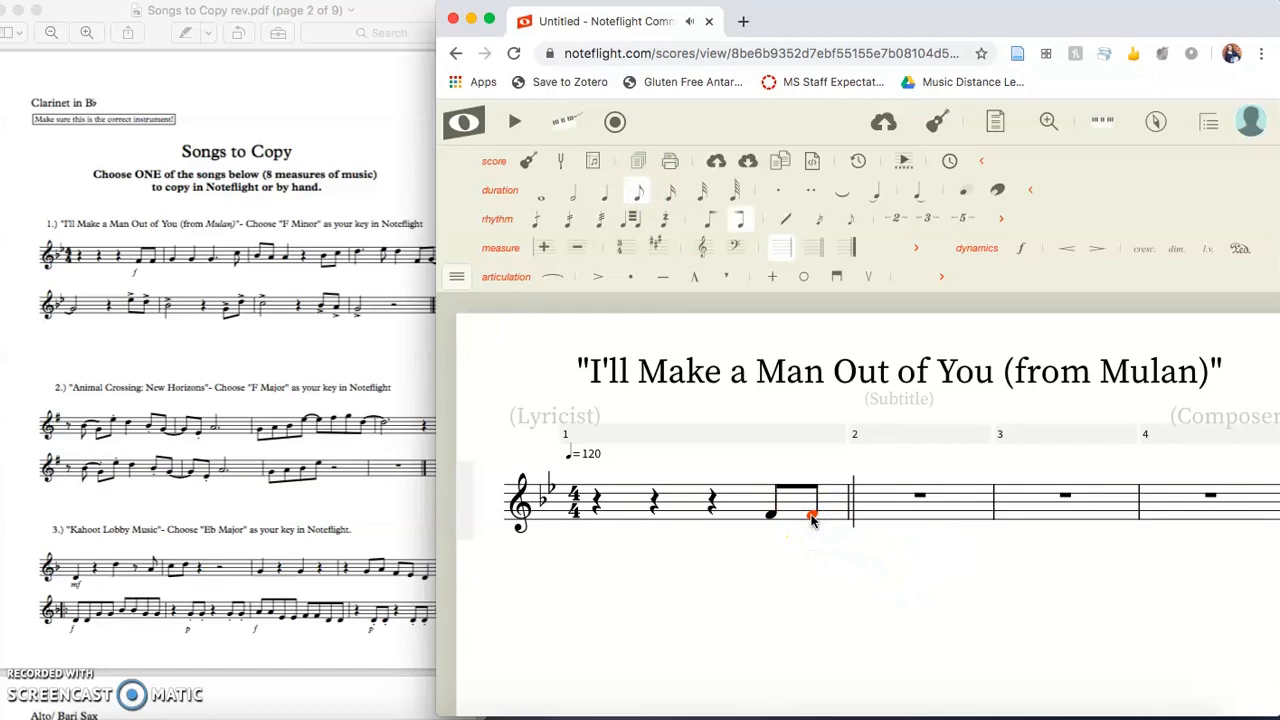
Enter two quarter-note Gs, a dotted quarter-note G and an eighth-note C in measure 2.
{"action": "left_click", "coordinate": [878, 514]}
{"action": "left_click", "coordinate": [605, 190]}
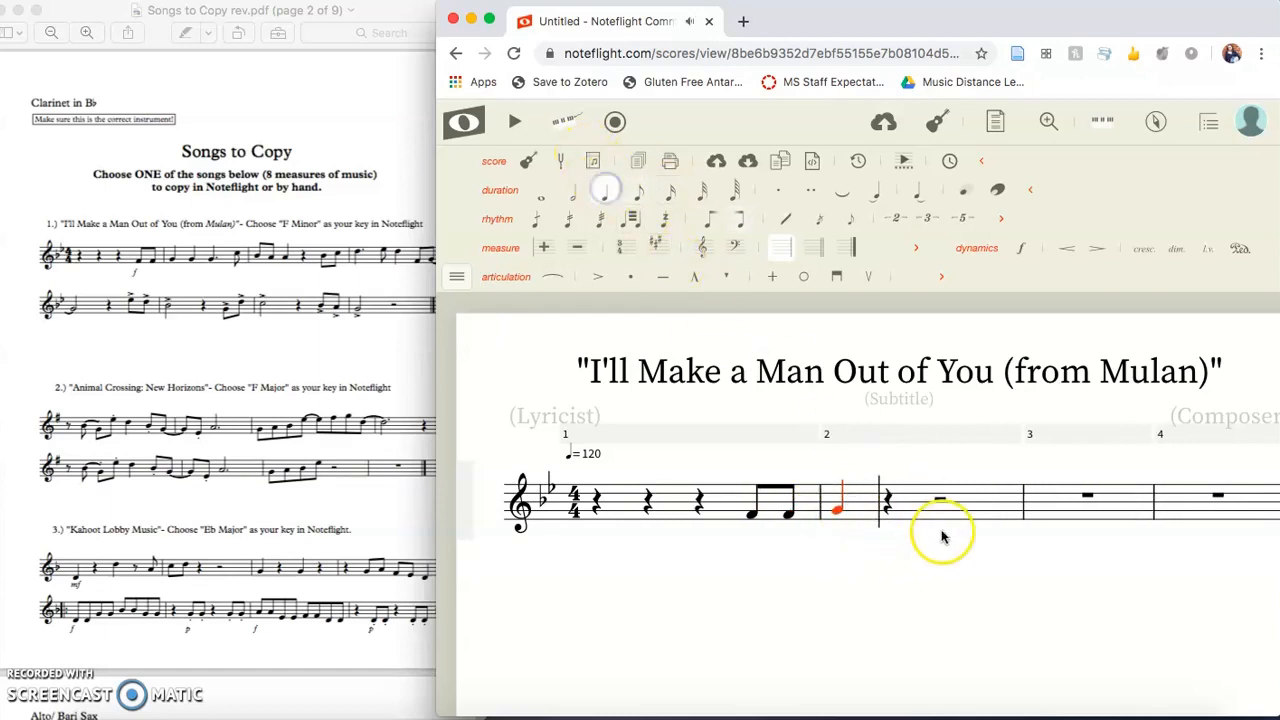
{"action": "left_click", "coordinate": [888, 510]}
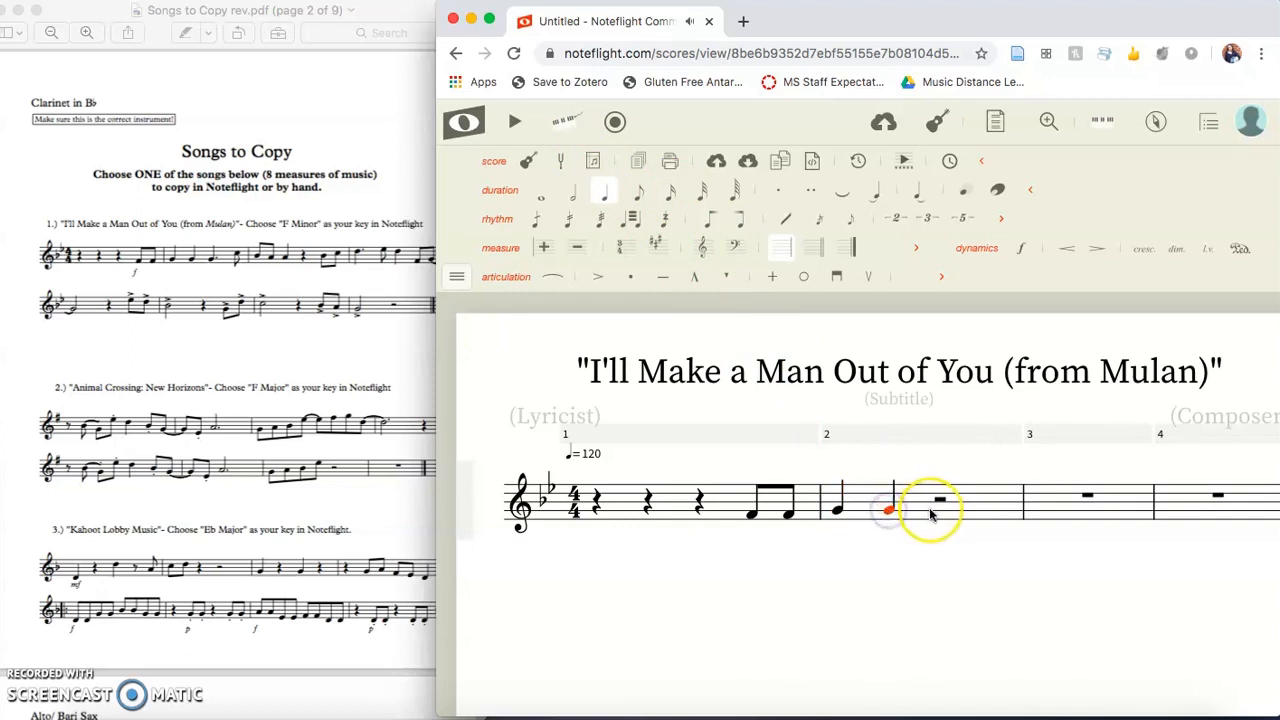
{"action": "left_click", "coordinate": [931, 511]}
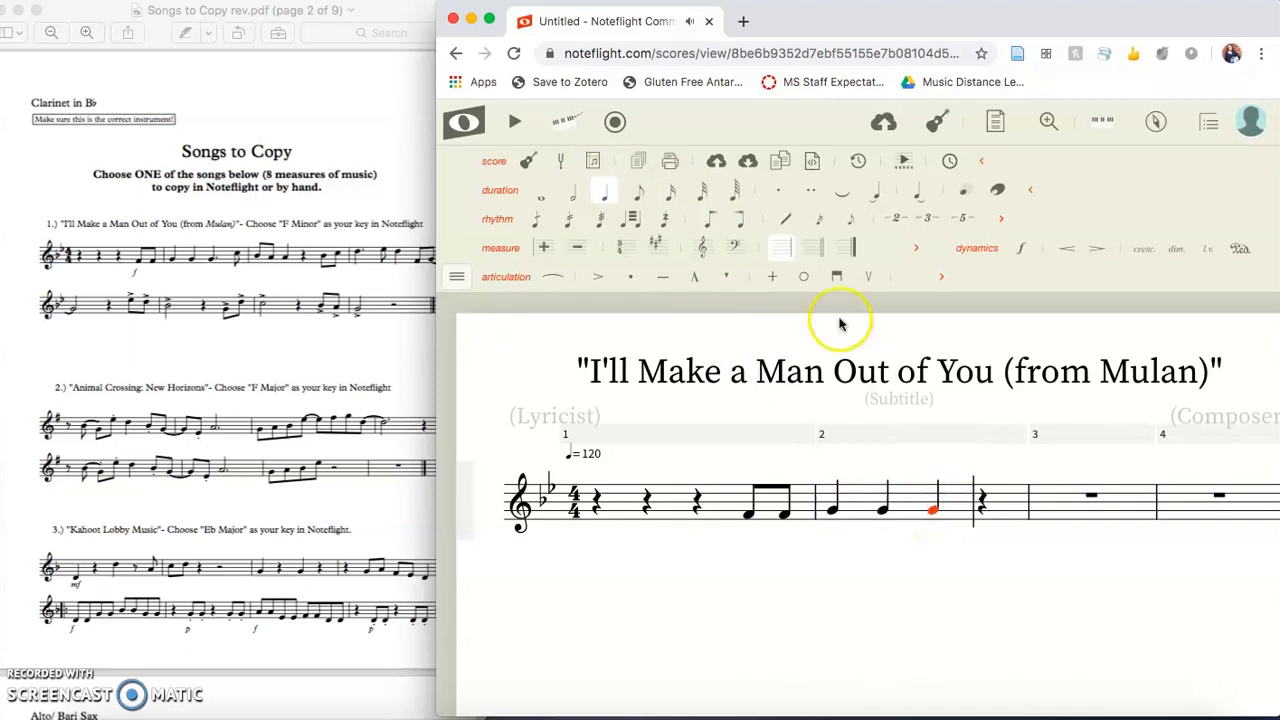
{"action": "left_click", "coordinate": [780, 196]}
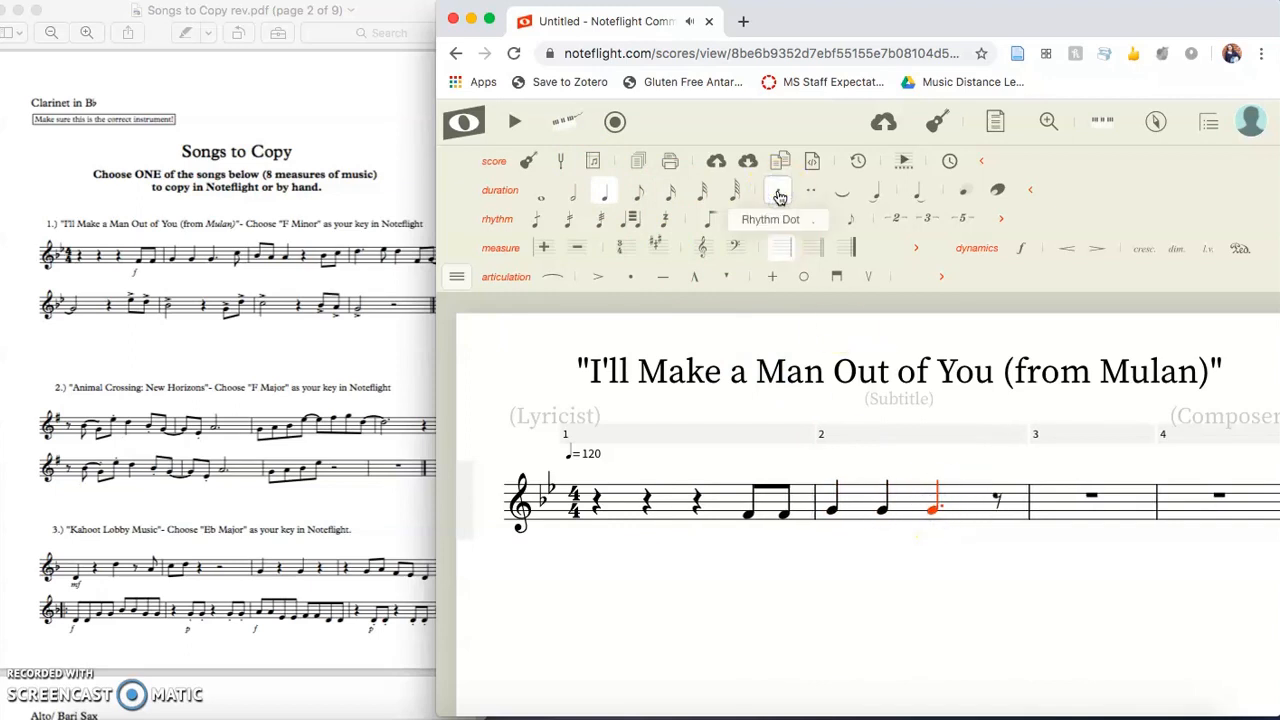
{"action": "left_click", "coordinate": [998, 500]}
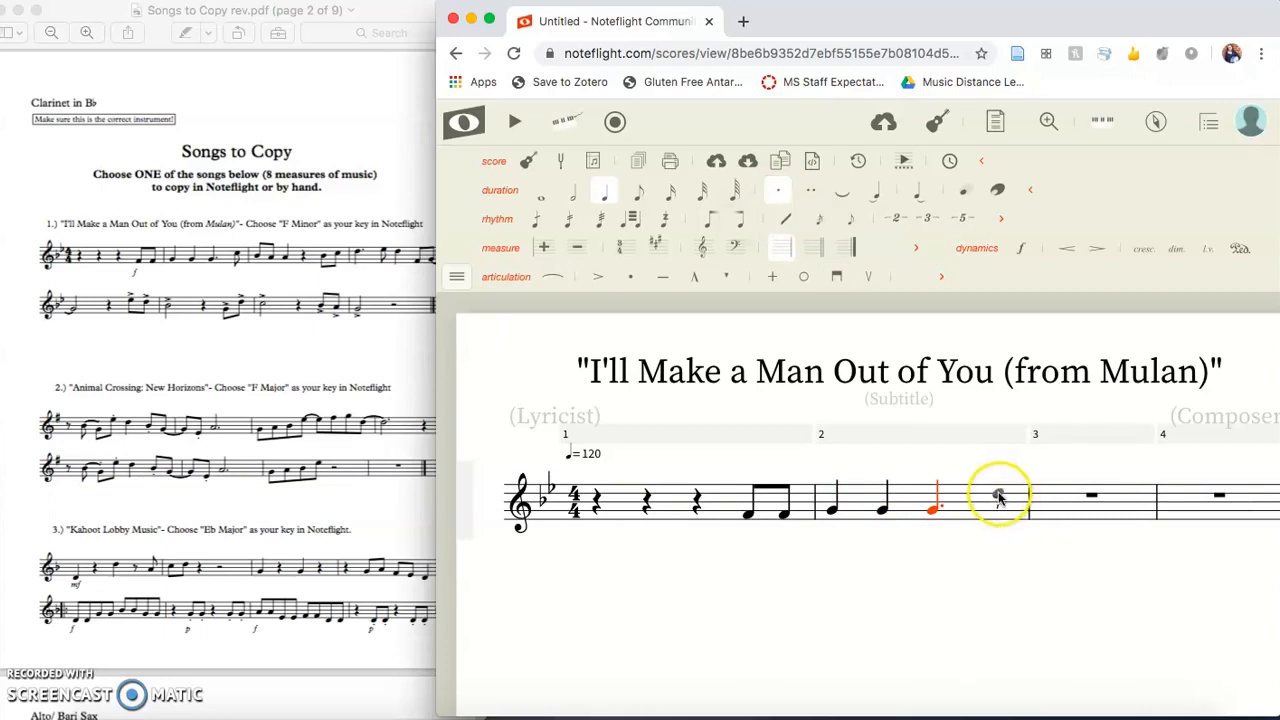
{"action": "left_click", "coordinate": [998, 500]}
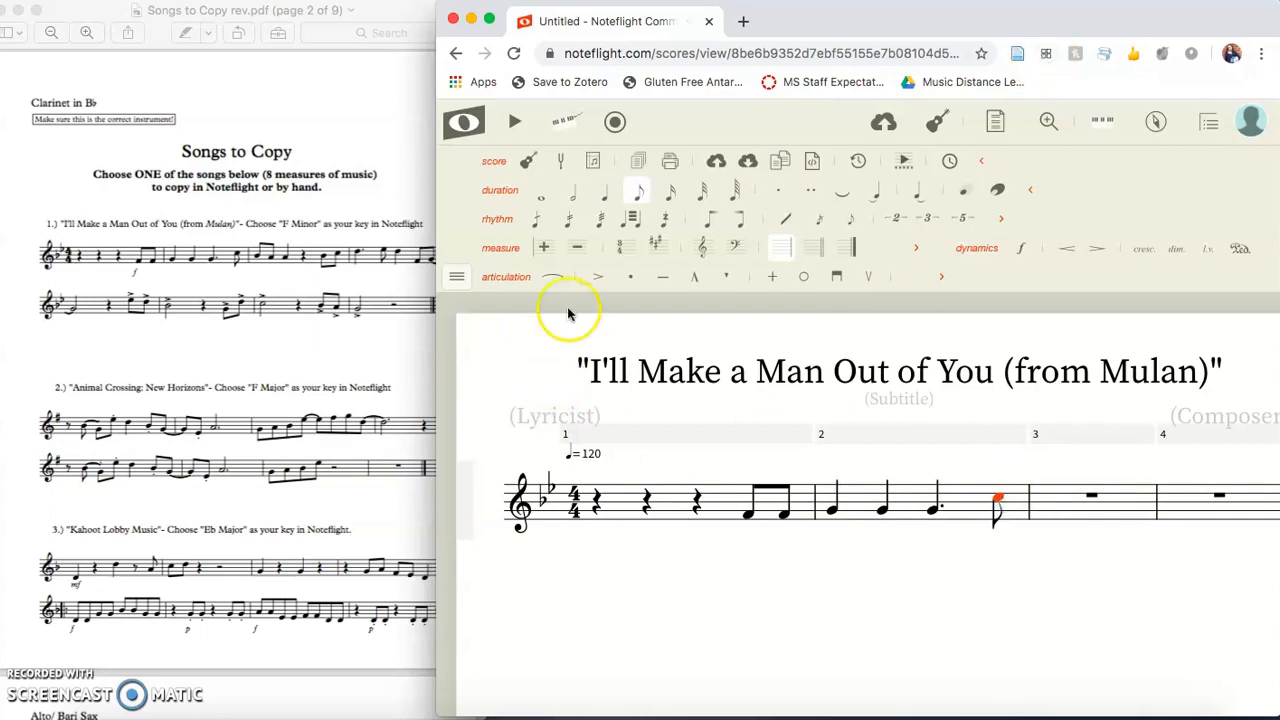
Enter an eighth-note B-flat, an eighth-note A and a quarter-note A at the start of measure 3.
{"action": "left_click", "coordinate": [1050, 504]}
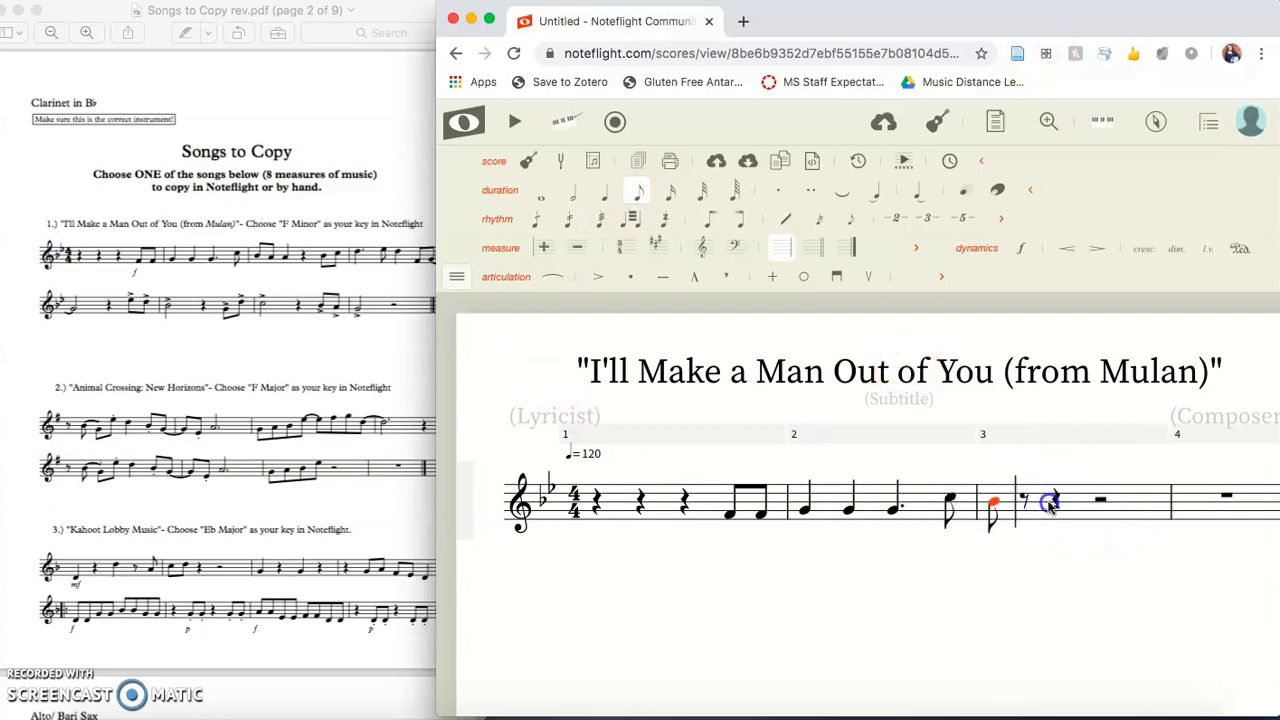
{"action": "left_click", "coordinate": [1022, 505]}
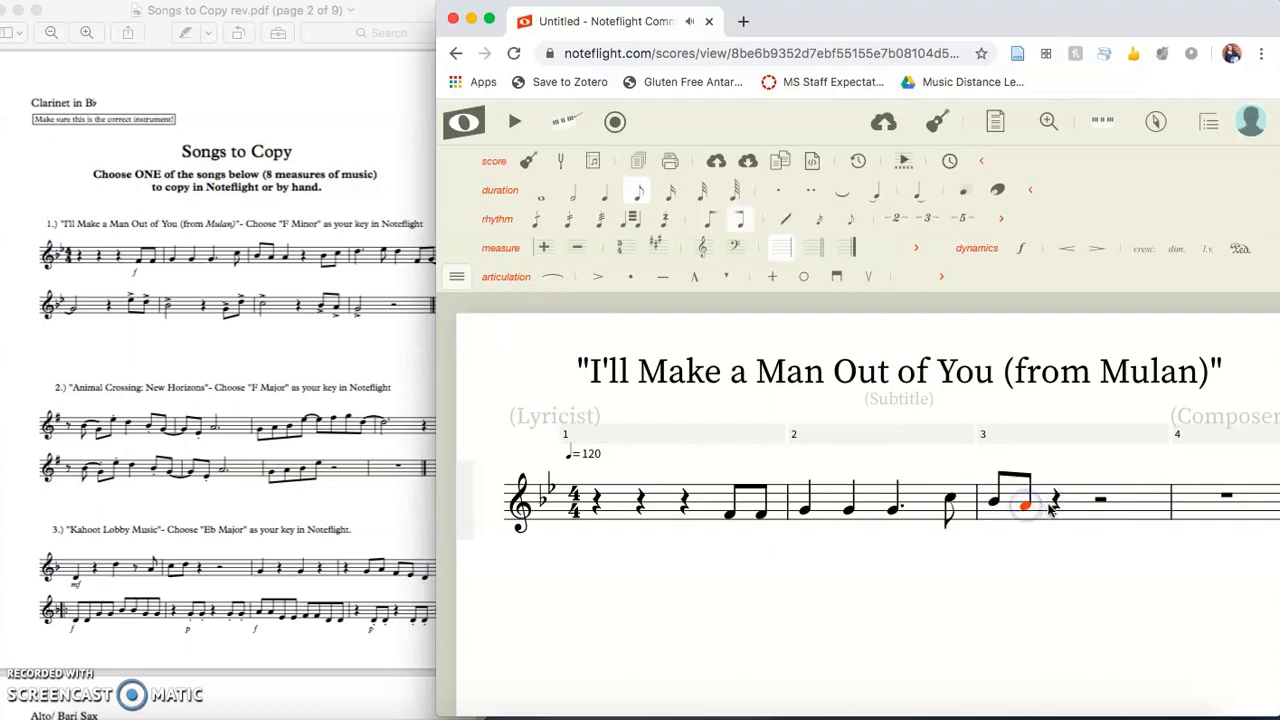
{"action": "left_click", "coordinate": [1052, 505]}
{"action": "left_click", "coordinate": [605, 193]}
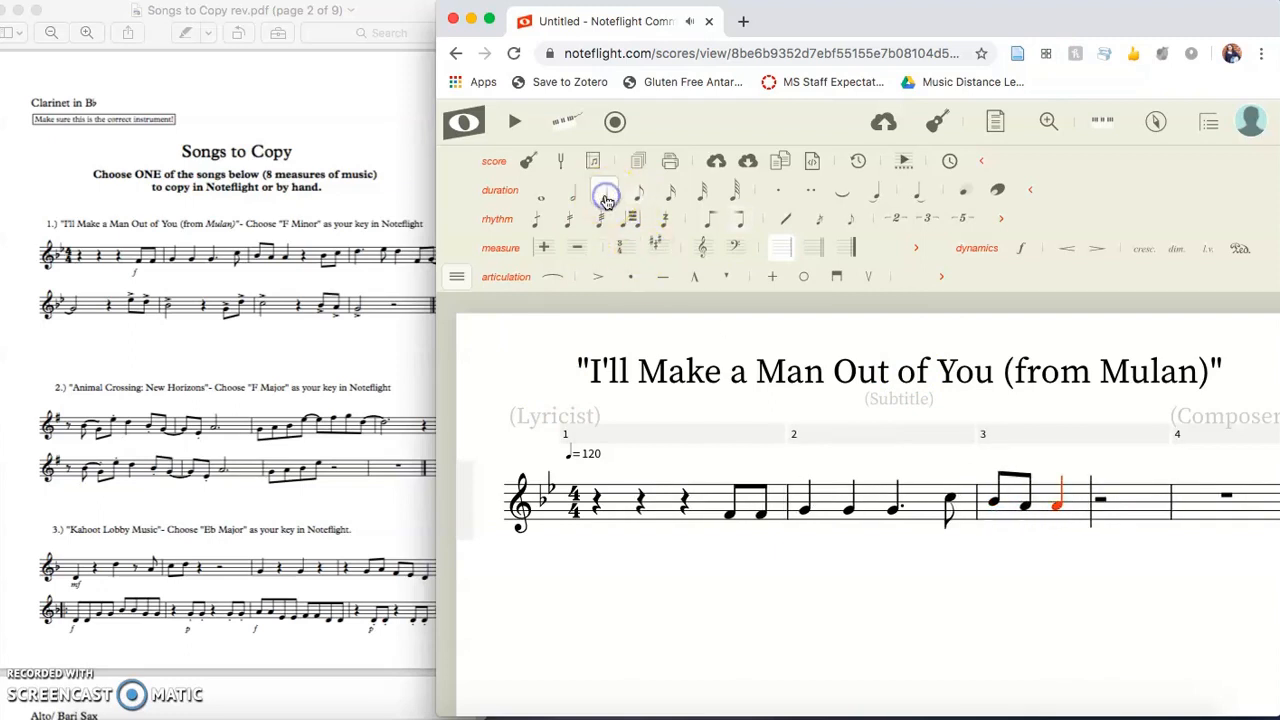
Fill beats three and four of measure 3 with quarter rests.
{"action": "left_click", "coordinate": [1098, 508]}
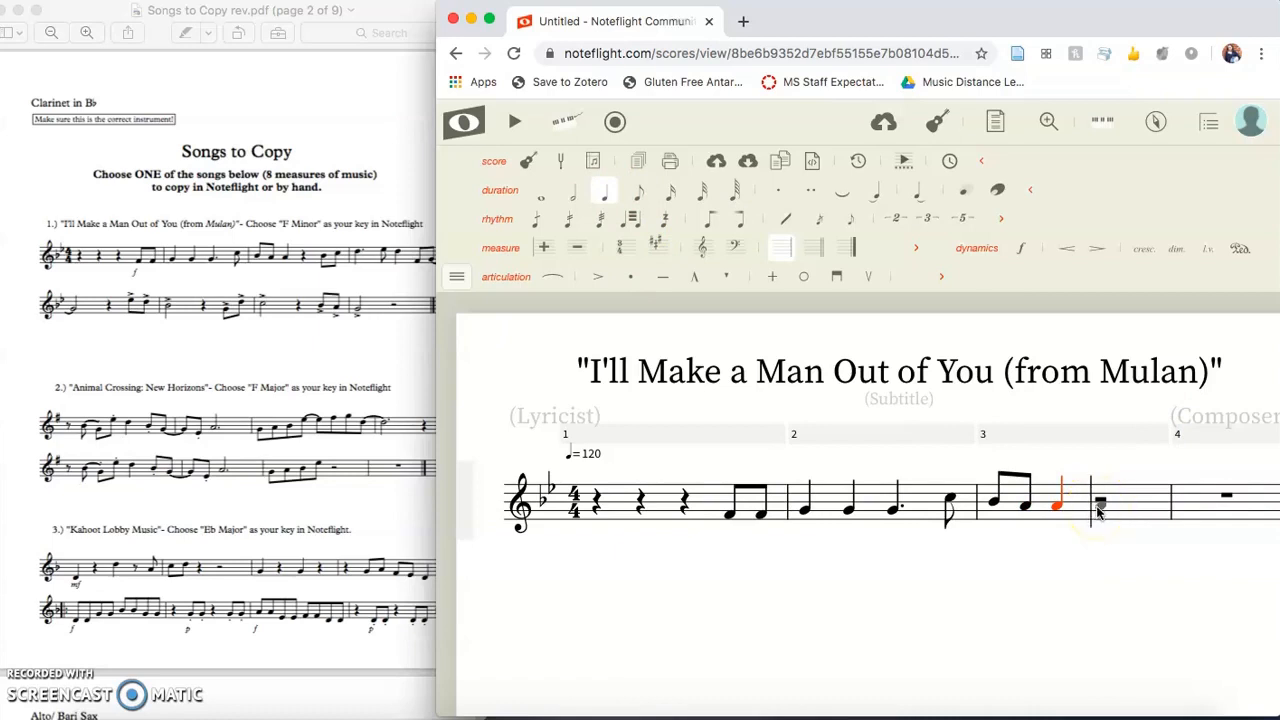
{"action": "left_click", "coordinate": [1098, 508]}
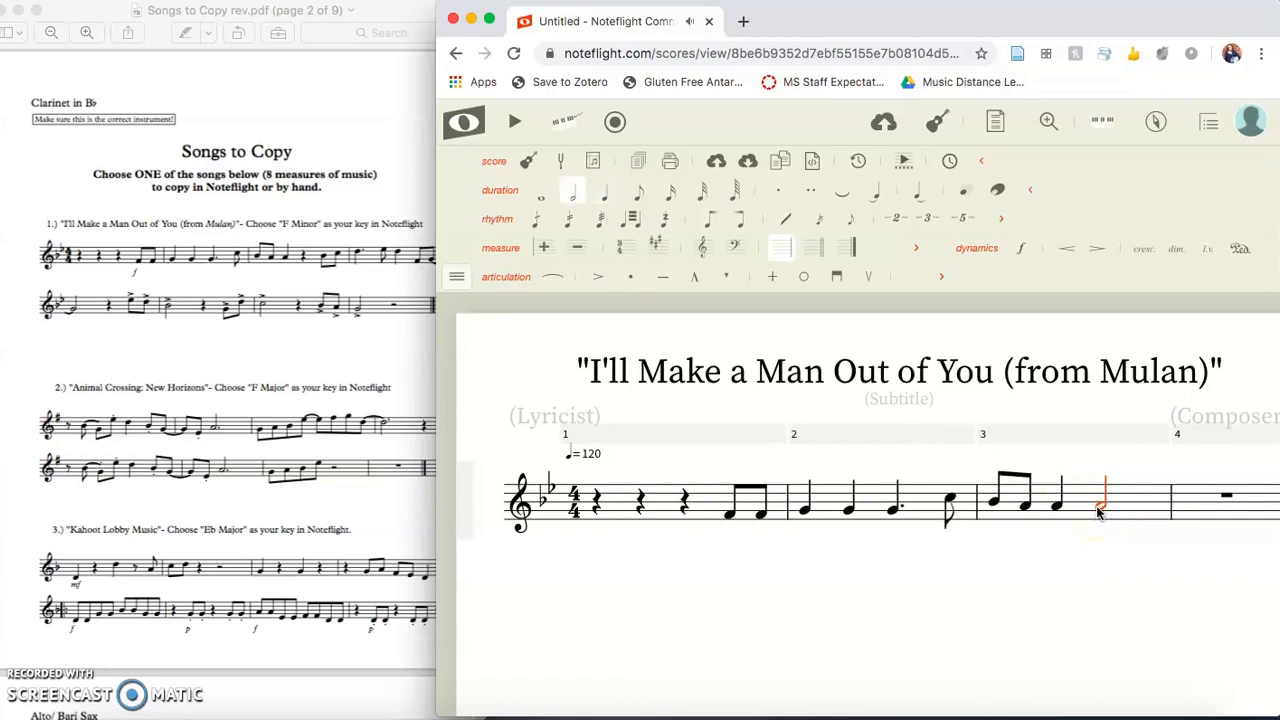
{"action": "key", "text": "Delete"}
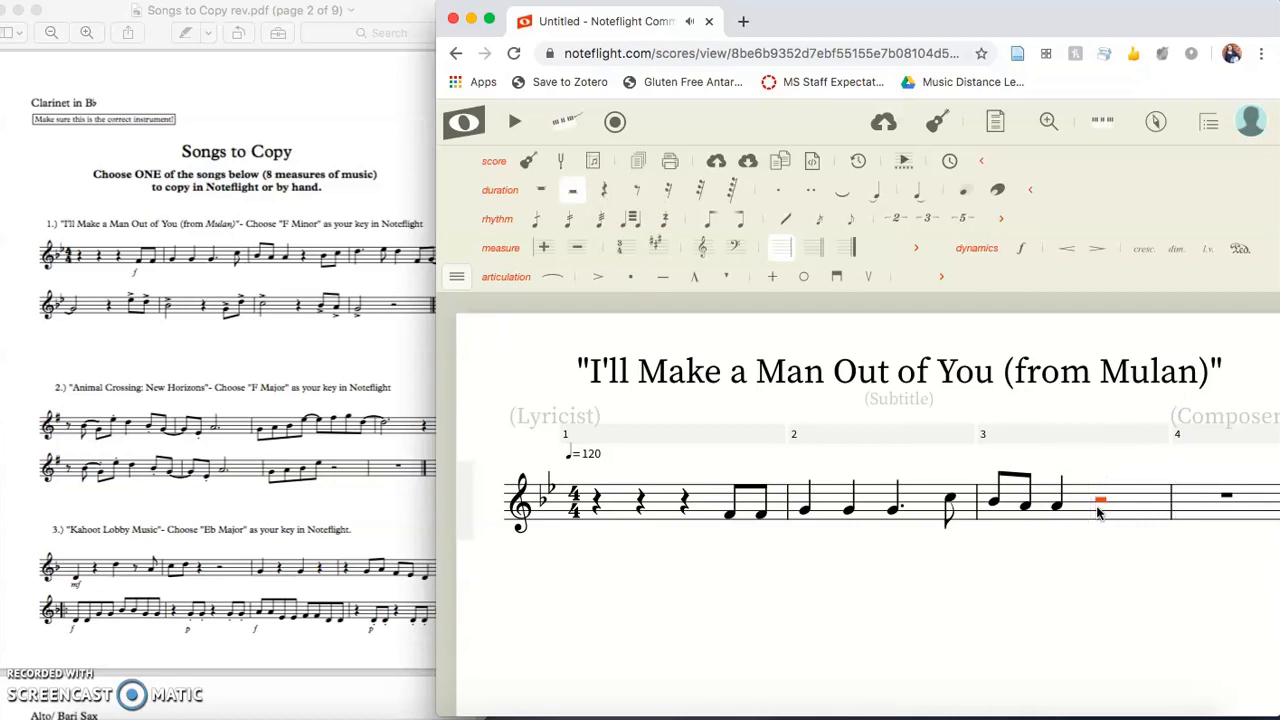
{"action": "left_click", "coordinate": [1100, 510]}
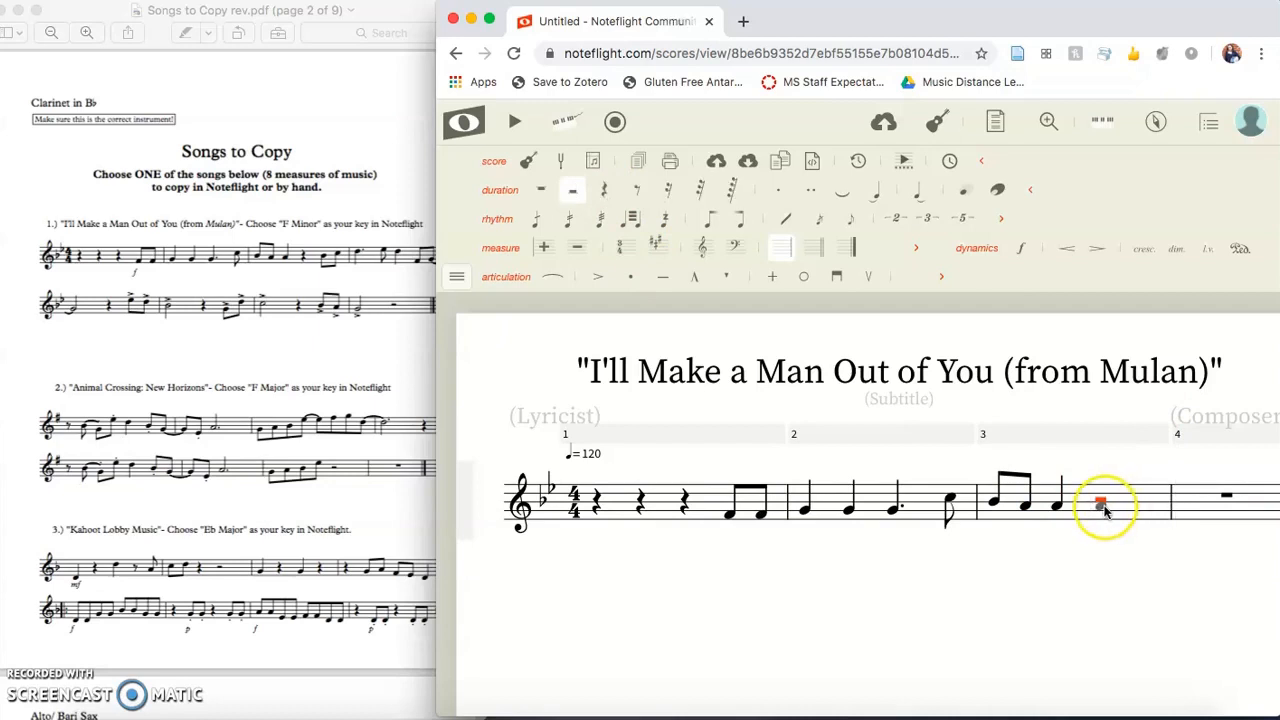
{"action": "left_click", "coordinate": [1104, 509]}
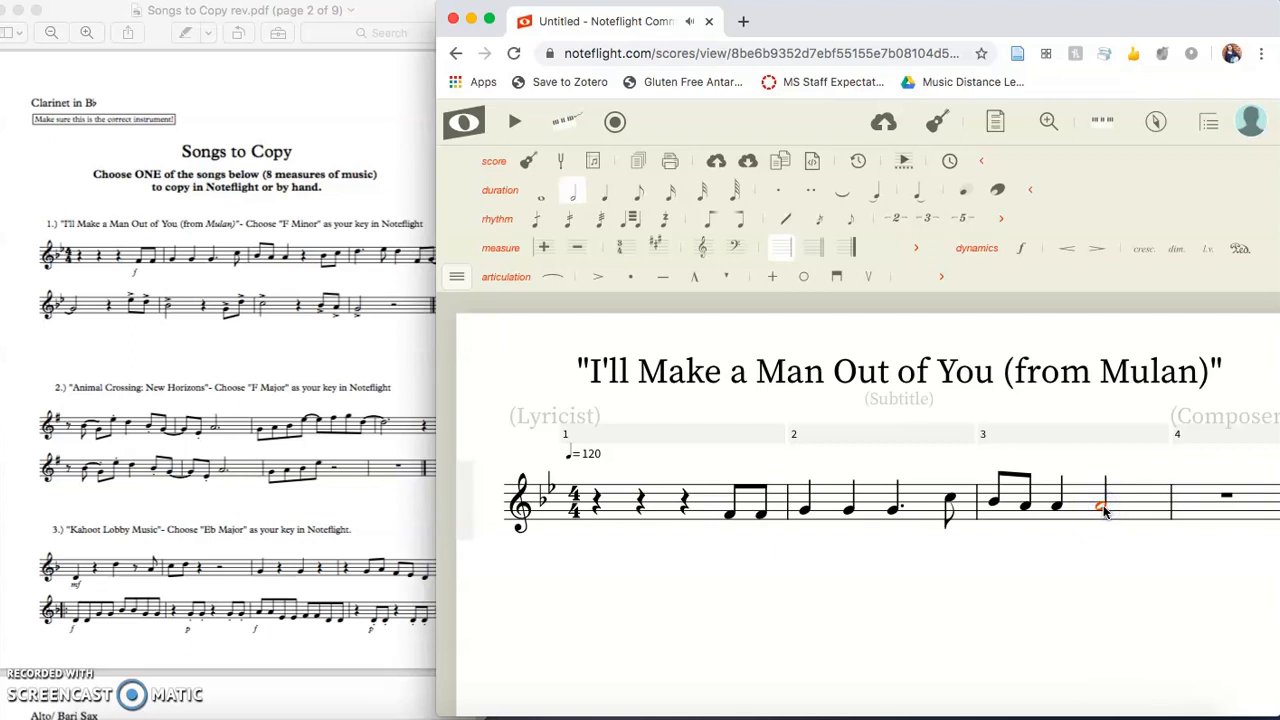
{"action": "left_click", "coordinate": [604, 192]}
{"action": "key", "text": "Delete"}
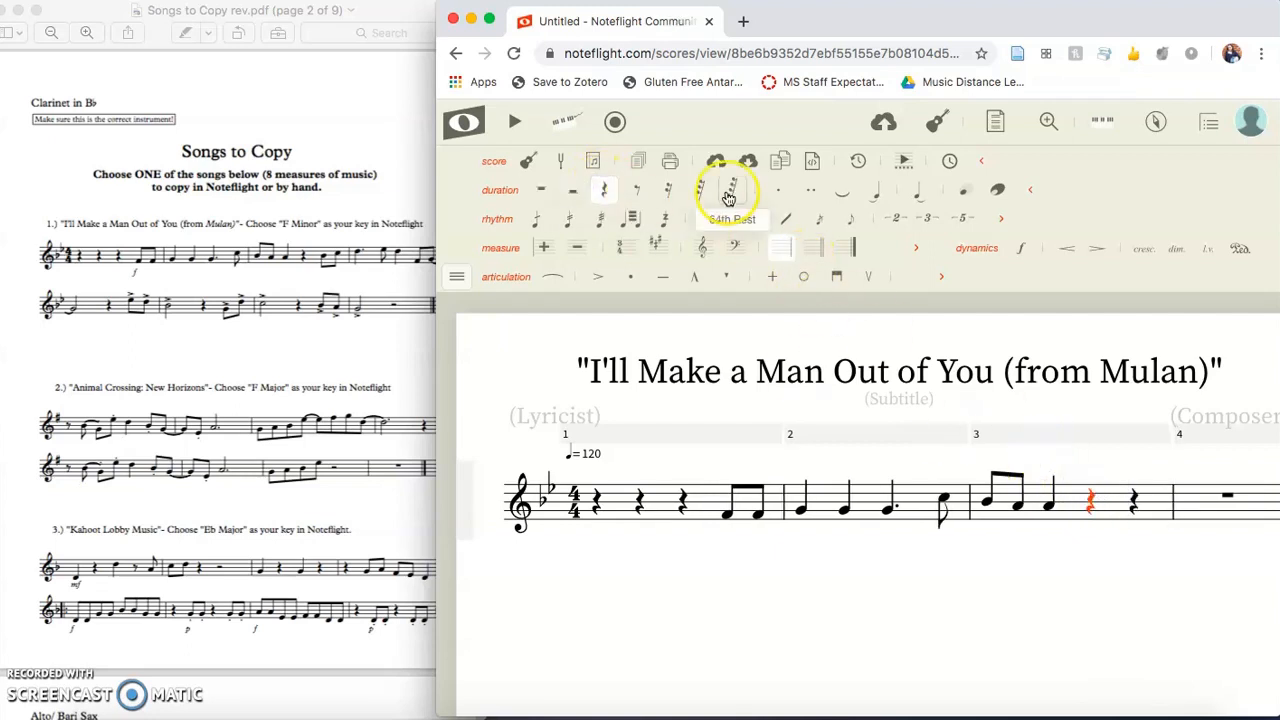
{"action": "left_click", "coordinate": [1130, 515]}
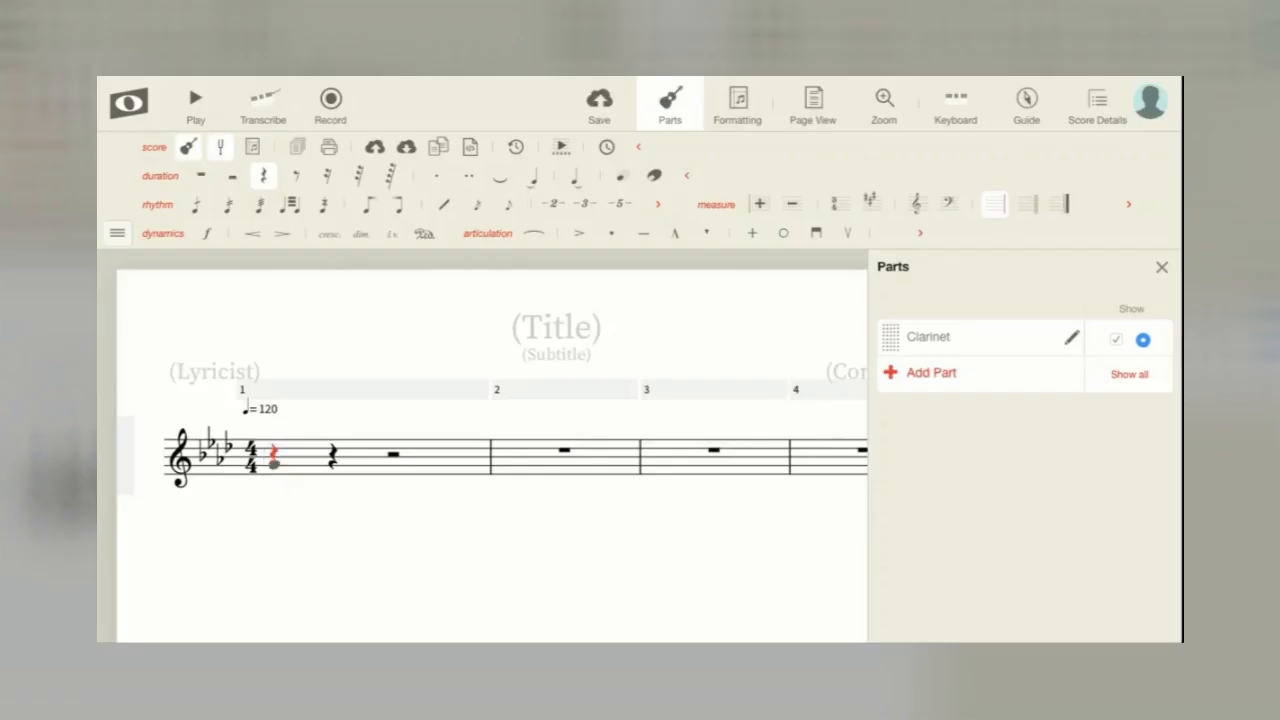
Try quarter, eighth and dotted-quarter durations on a G in measure 1 of the untitled score, and turn it back into a rest.
{"action": "left_click", "coordinate": [274, 464]}
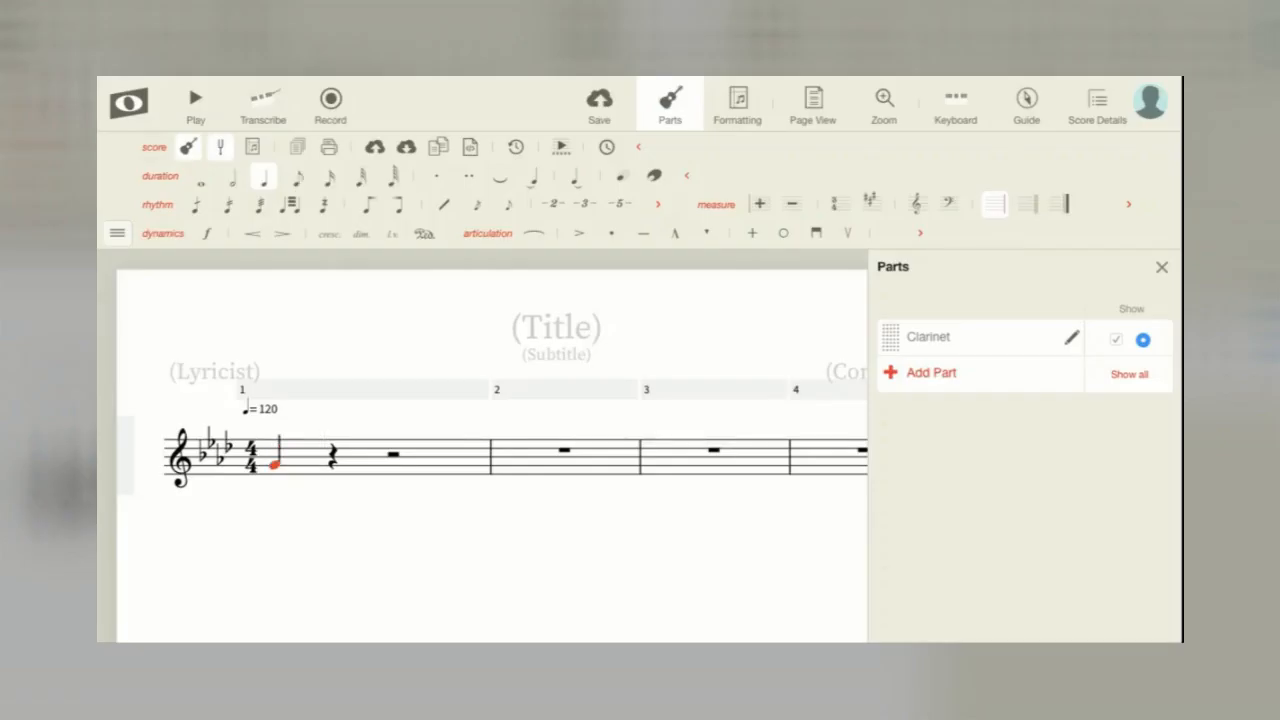
{"action": "left_click", "coordinate": [296, 177]}
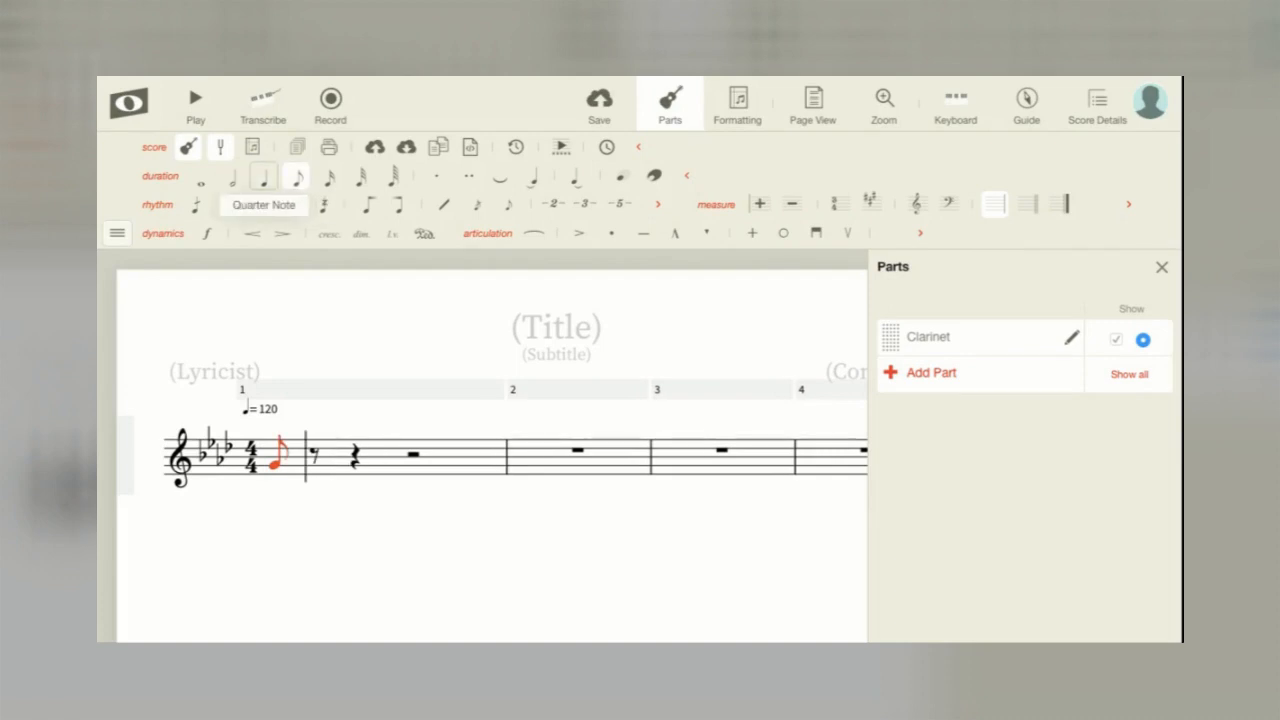
{"action": "left_click", "coordinate": [264, 177]}
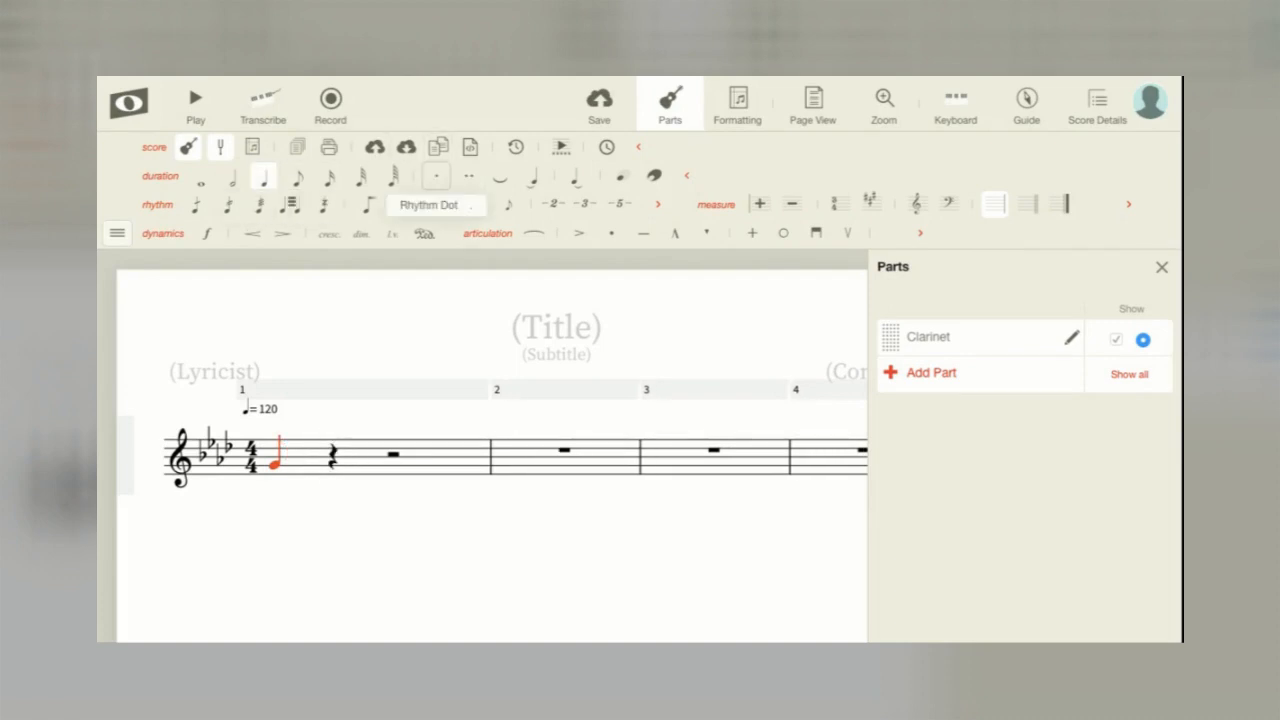
{"action": "left_click", "coordinate": [436, 176]}
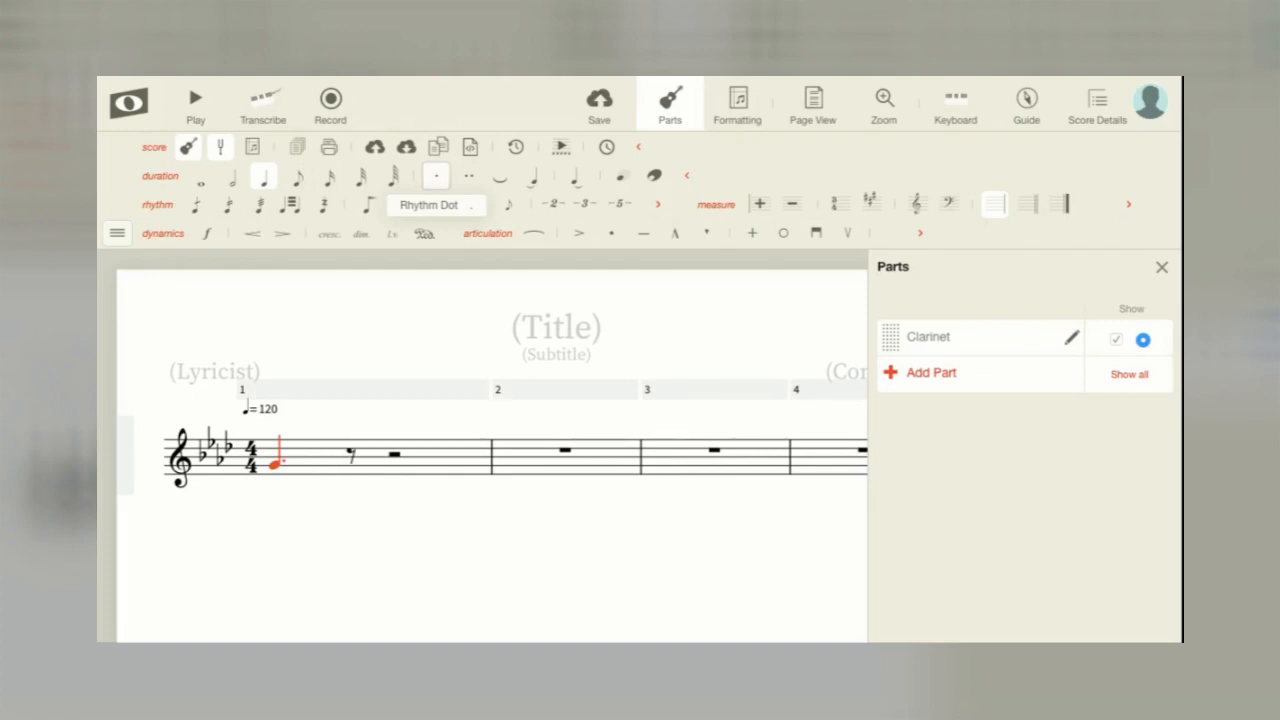
{"action": "left_click", "coordinate": [436, 176]}
{"action": "key", "text": "r"}
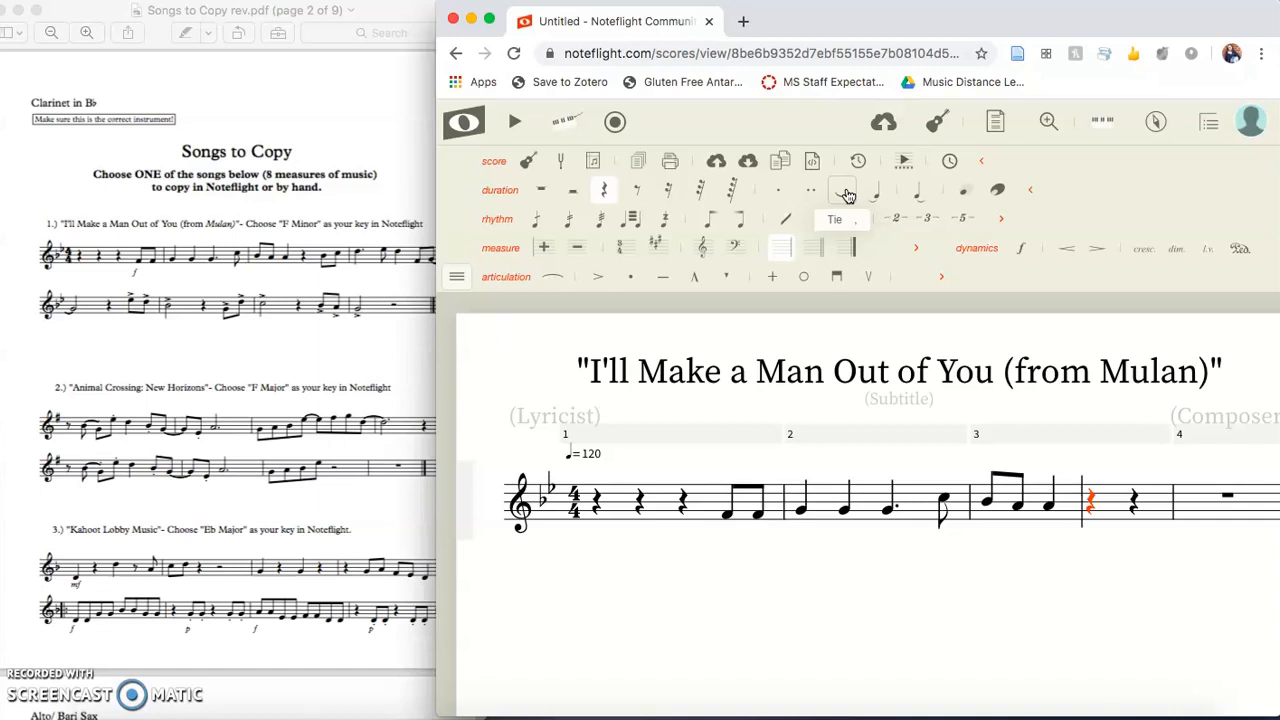
Add a forte (f) dynamic as expression text under the first eighth-note F in measure 1.
{"action": "left_click", "coordinate": [454, 279]}
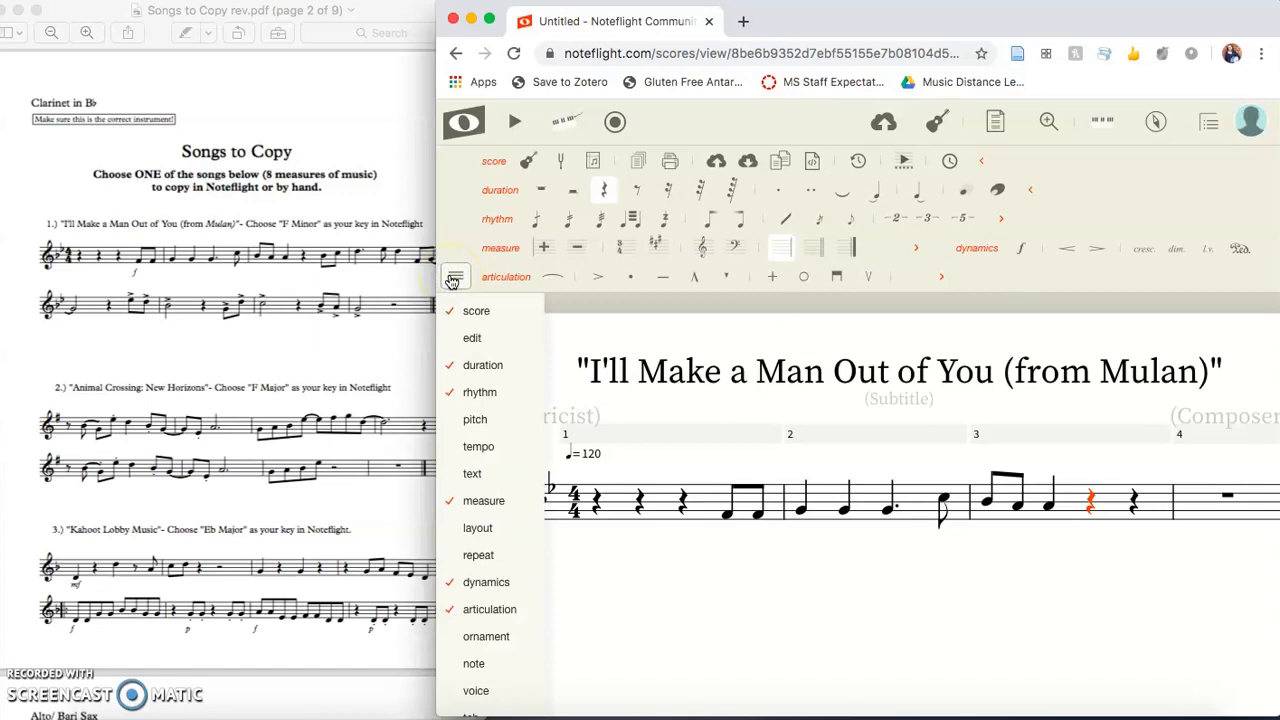
{"action": "left_click", "coordinate": [500, 610]}
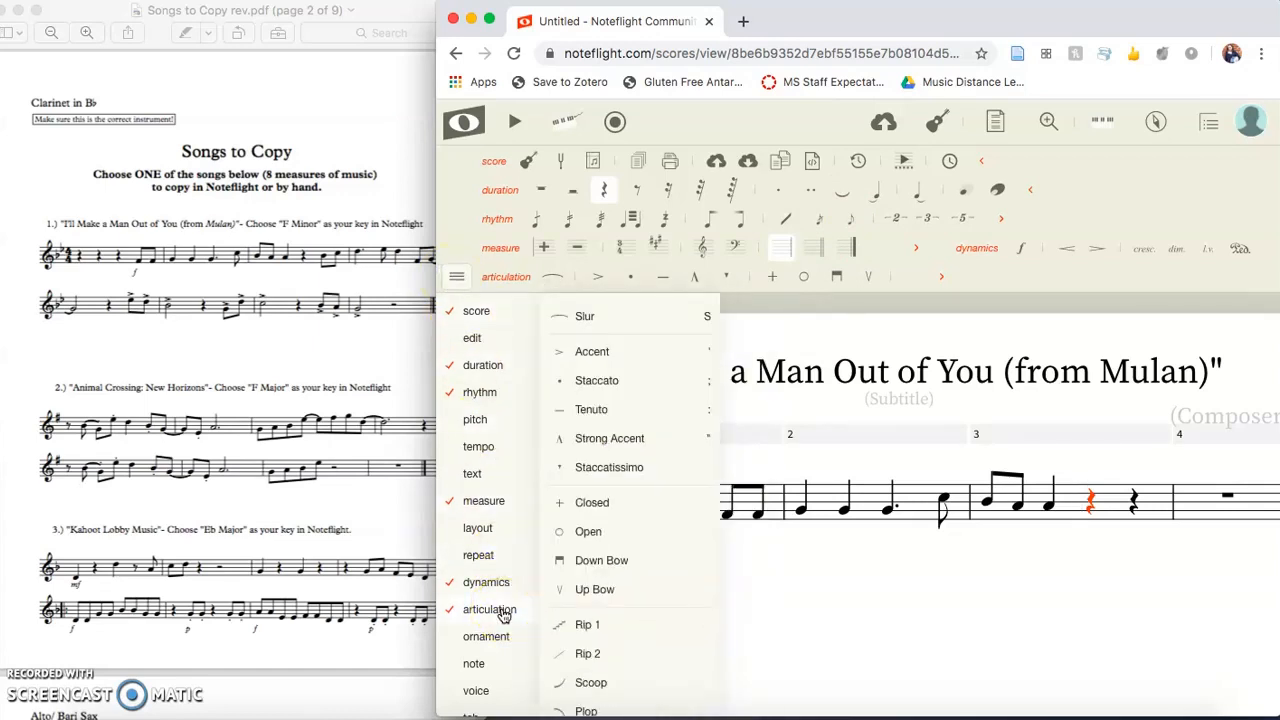
{"action": "left_click", "coordinate": [500, 585]}
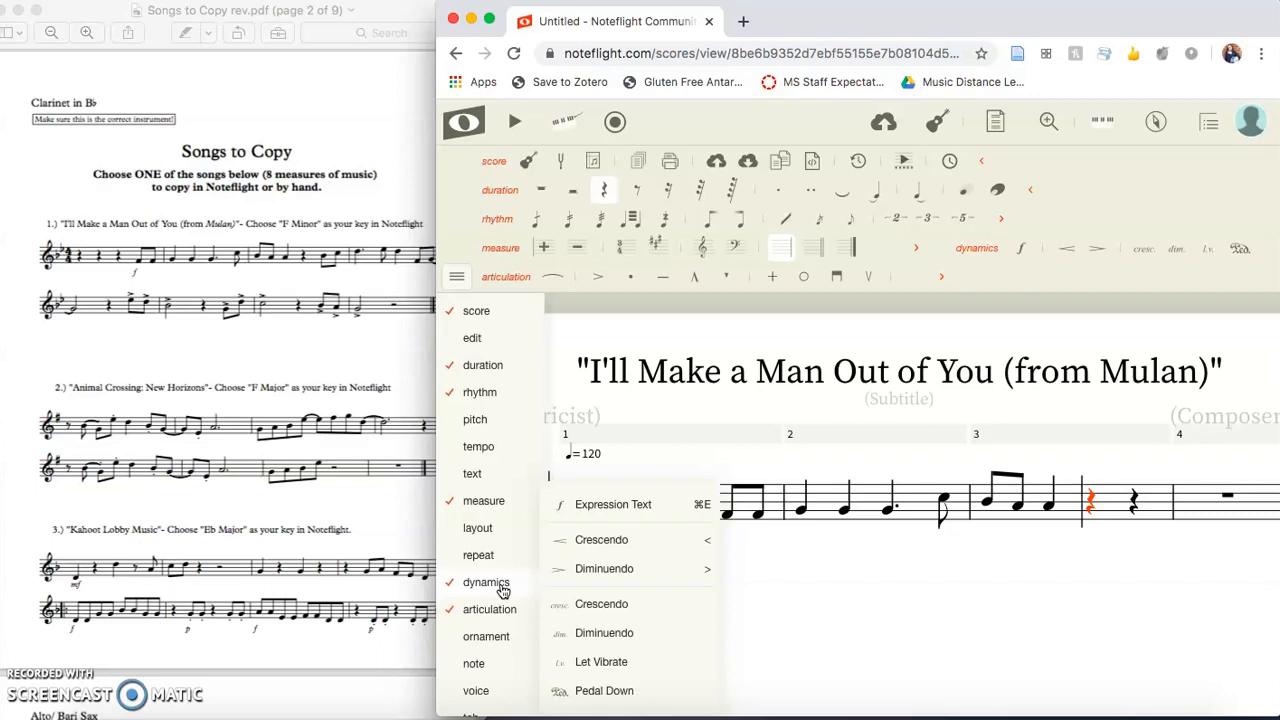
{"action": "left_click", "coordinate": [610, 508]}
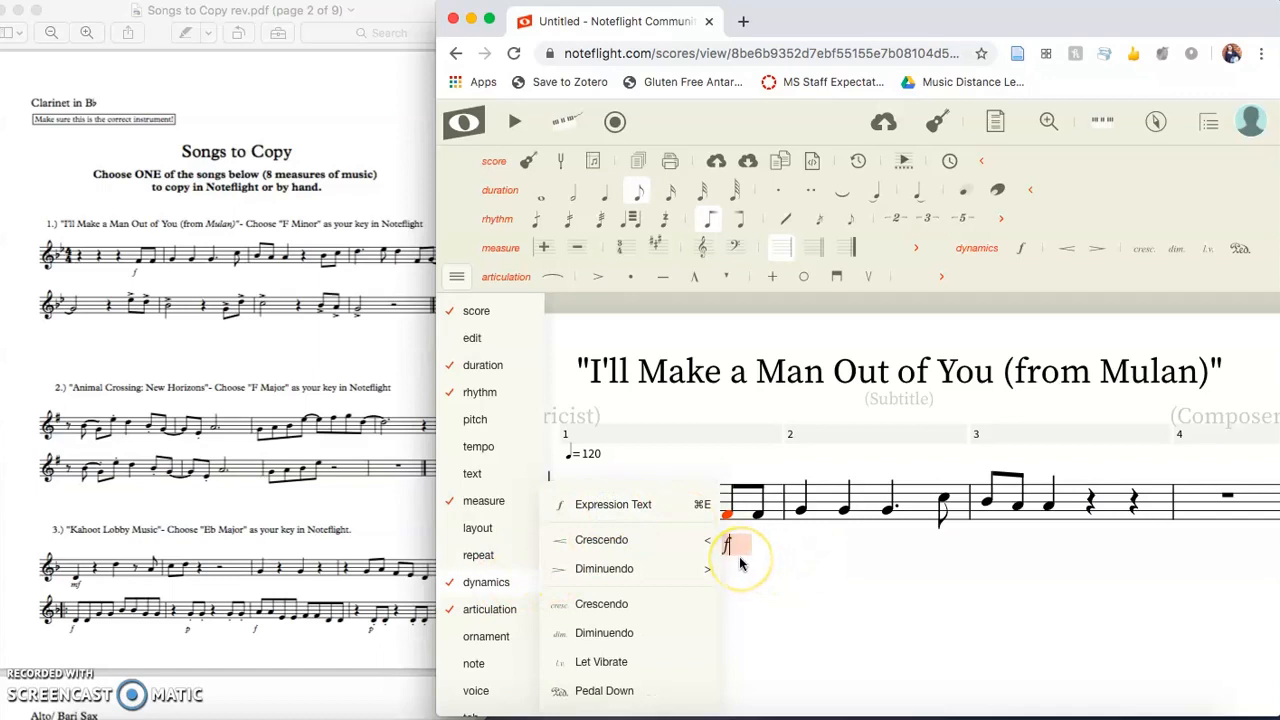
{"action": "left_click", "coordinate": [880, 578]}
Add an accent to the eighth-note C in measure 2 and save the score.
{"action": "left_click", "coordinate": [808, 507]}
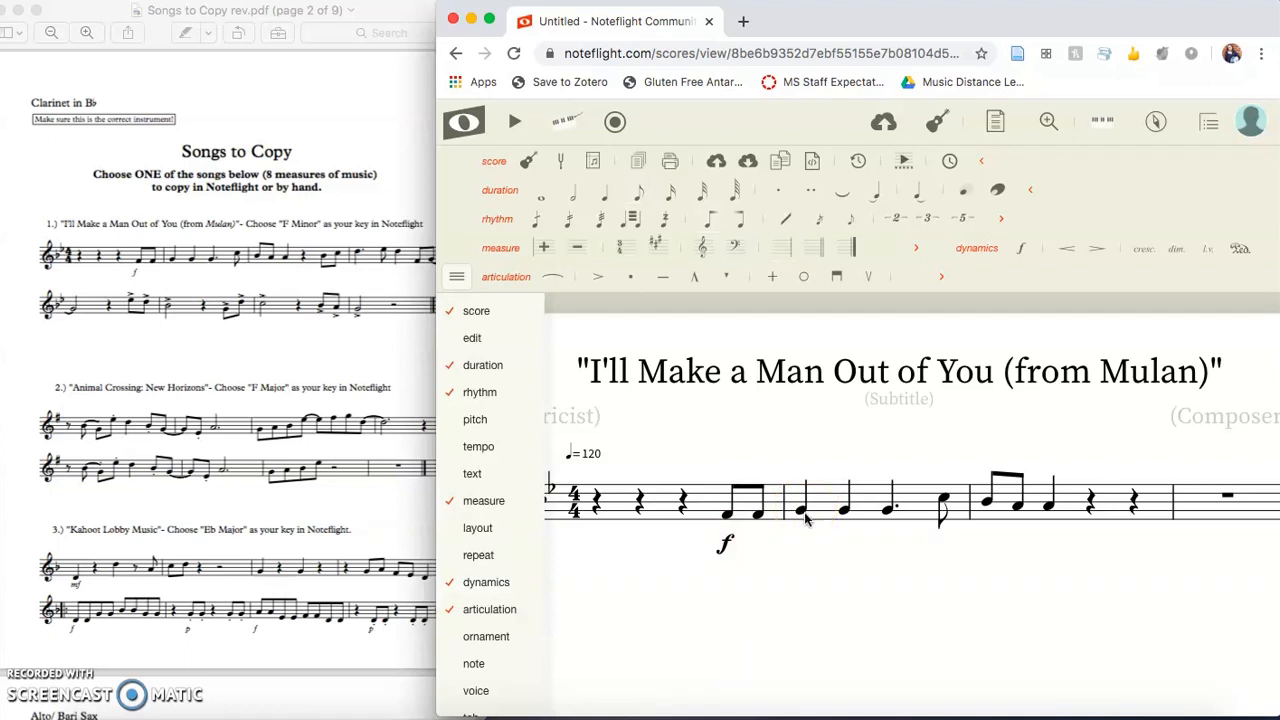
{"action": "left_click", "coordinate": [943, 500]}
{"action": "left_click", "coordinate": [437, 590]}
{"action": "mouse_move", "coordinate": [470, 605]}
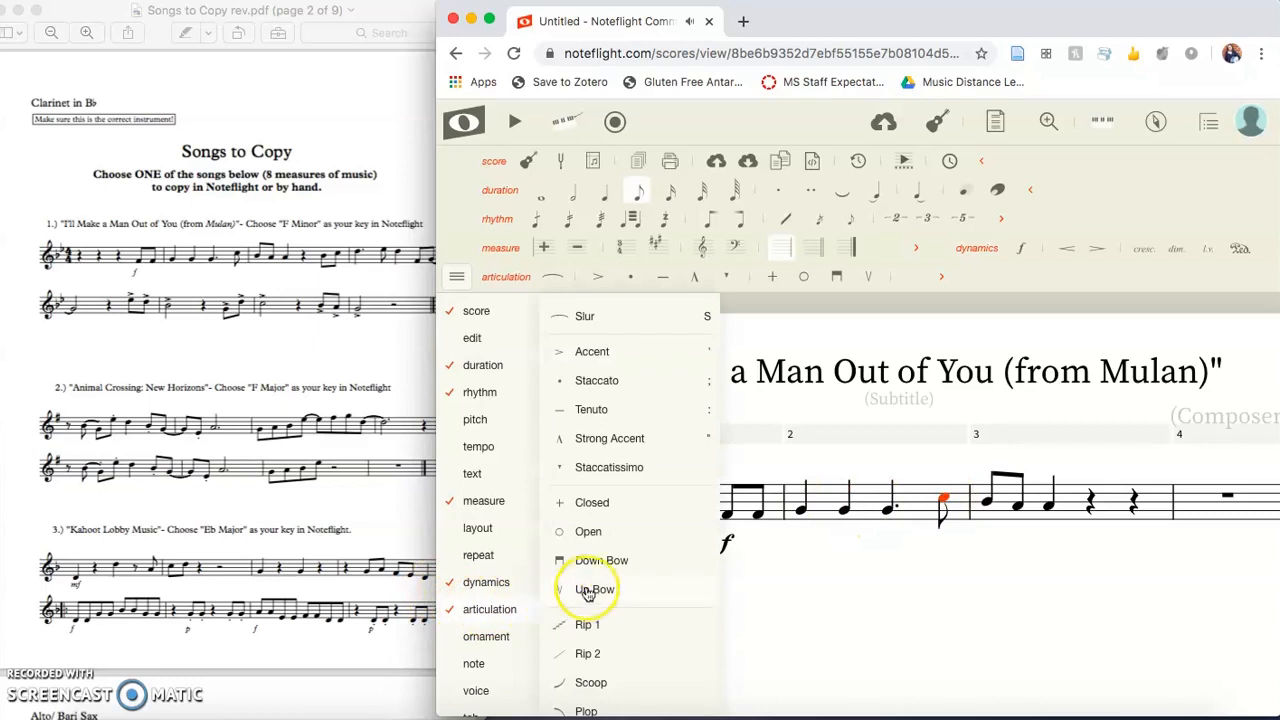
{"action": "left_click", "coordinate": [591, 351]}
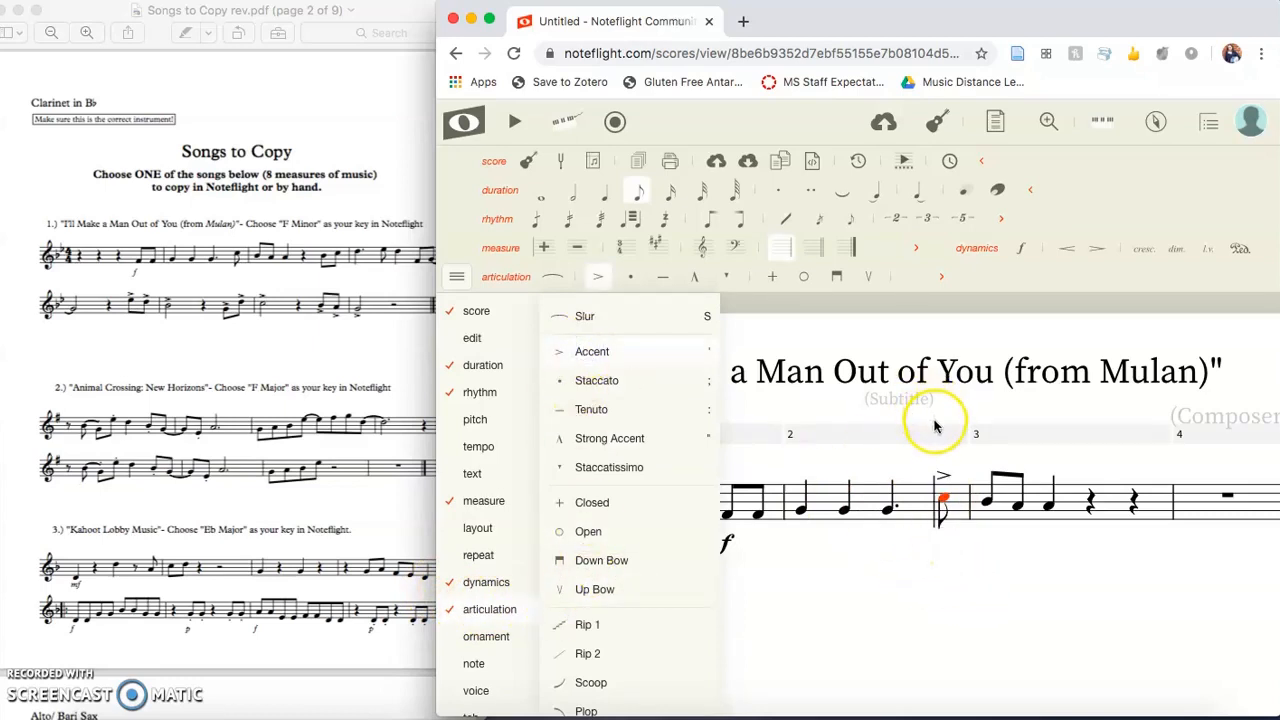
{"action": "left_click", "coordinate": [938, 638]}
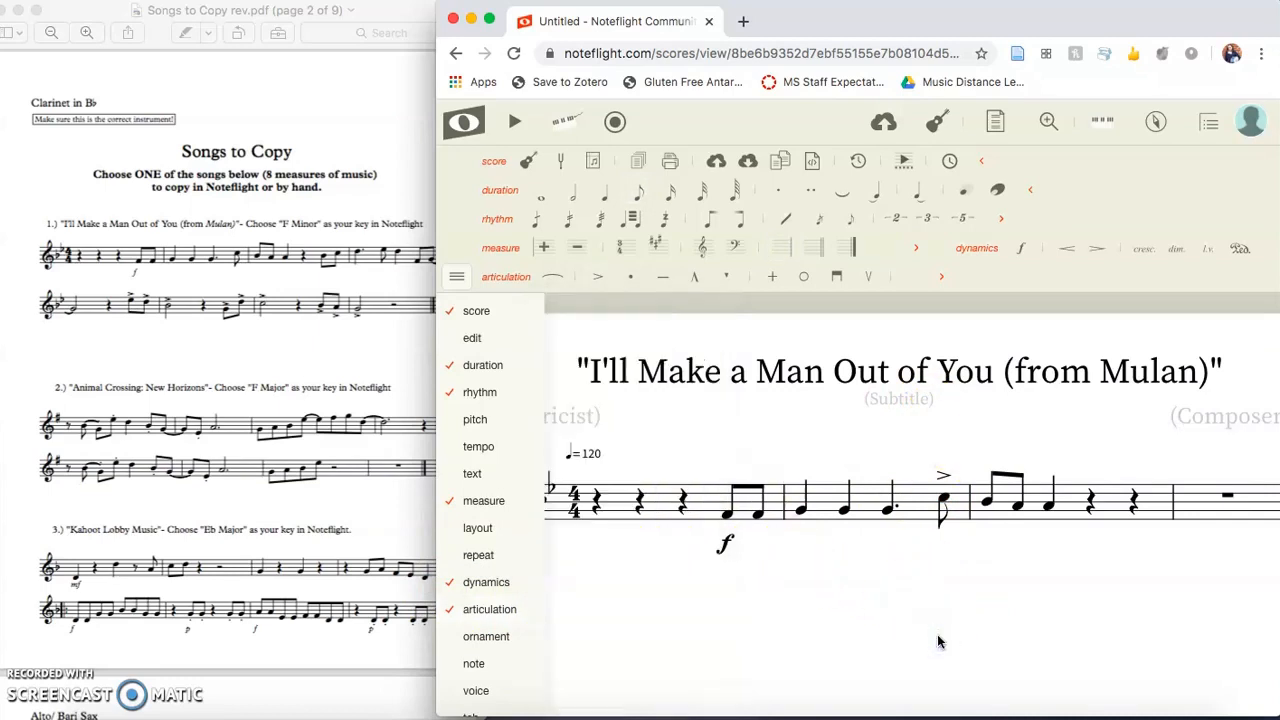
{"action": "left_click", "coordinate": [884, 124]}
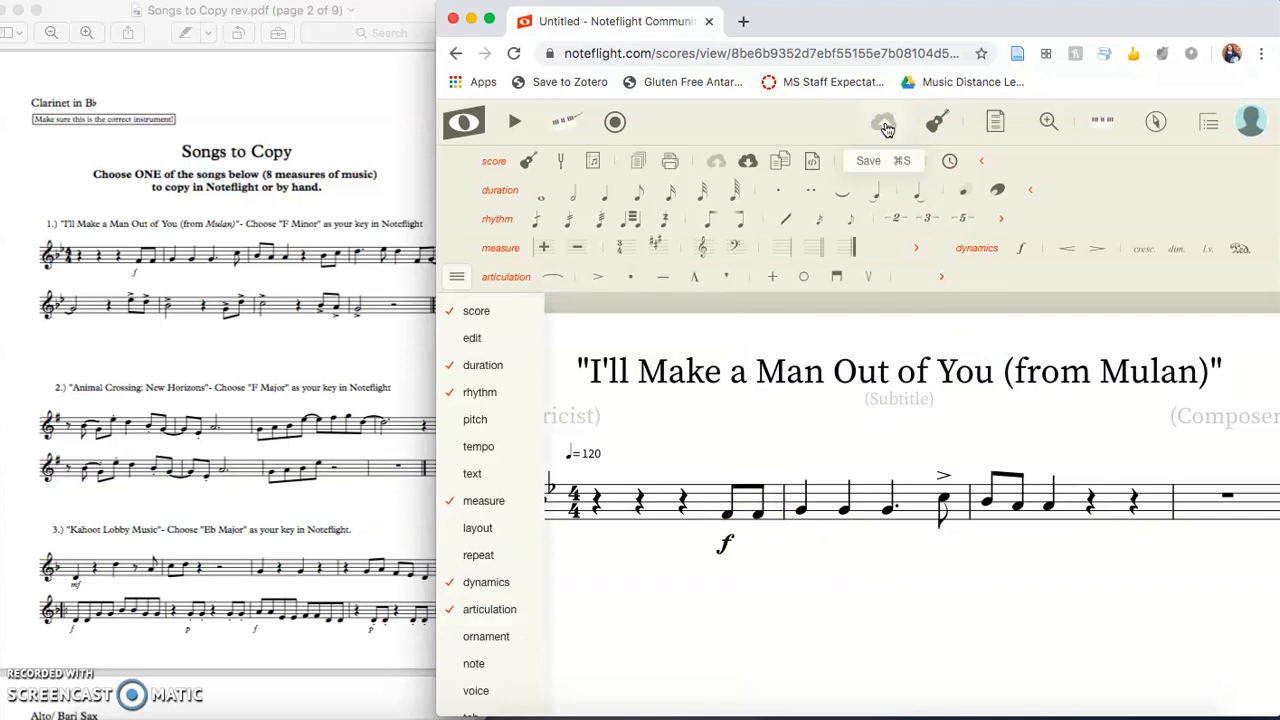
Set the score's sharing options so that everyone with a link can comment, and continue to the copyright information.
{"action": "left_click", "coordinate": [1206, 127]}
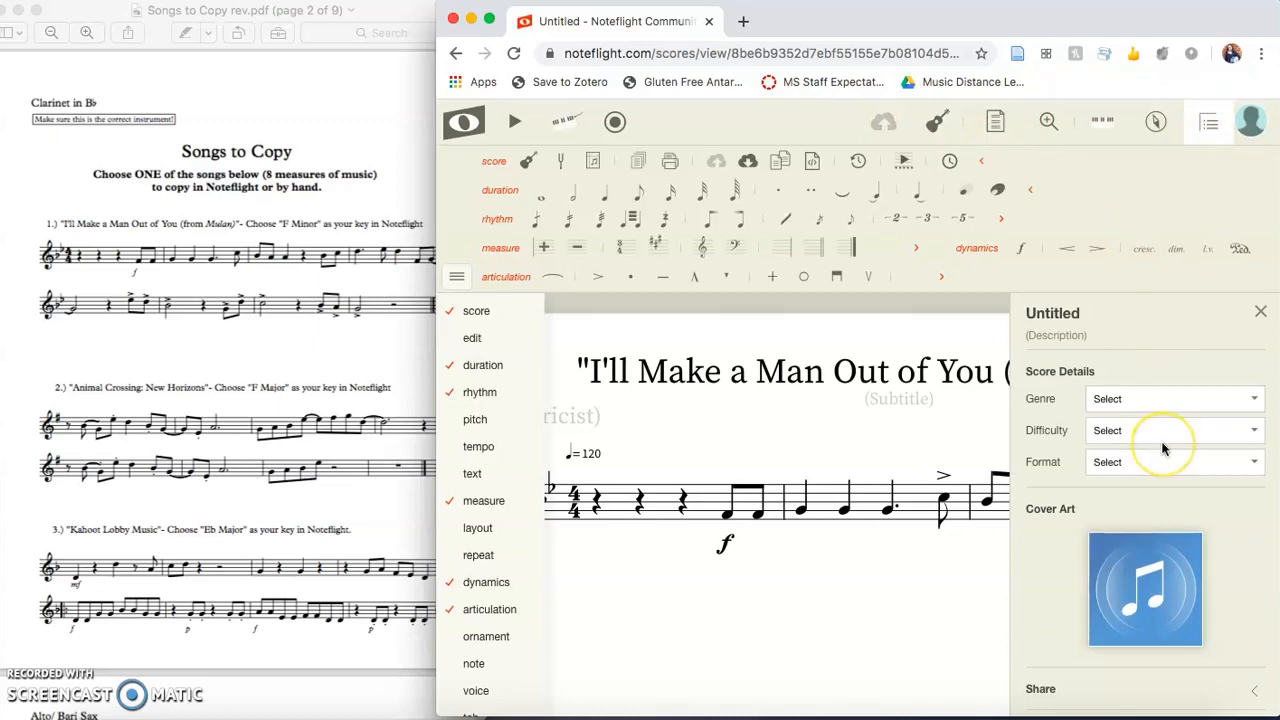
{"action": "scroll", "coordinate": [1165, 449], "scroll_direction": "down", "scroll_amount": 5}
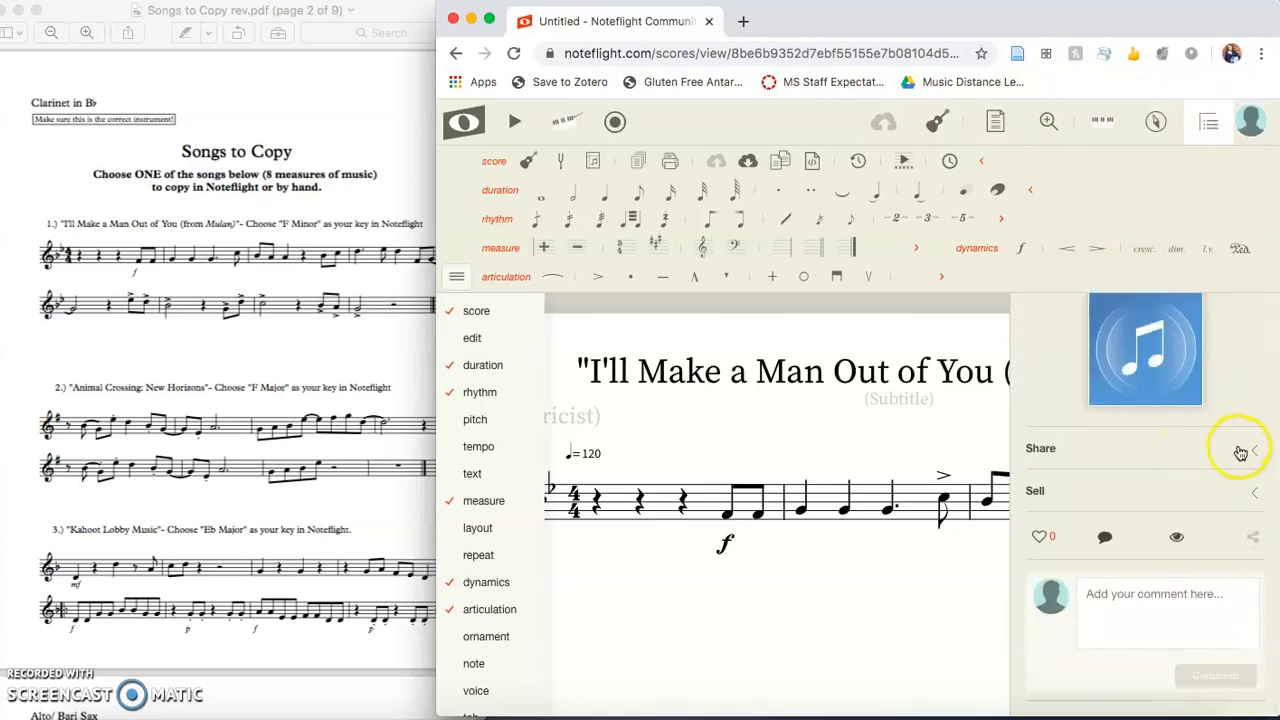
{"action": "left_click", "coordinate": [1240, 453]}
{"action": "left_click", "coordinate": [1240, 519]}
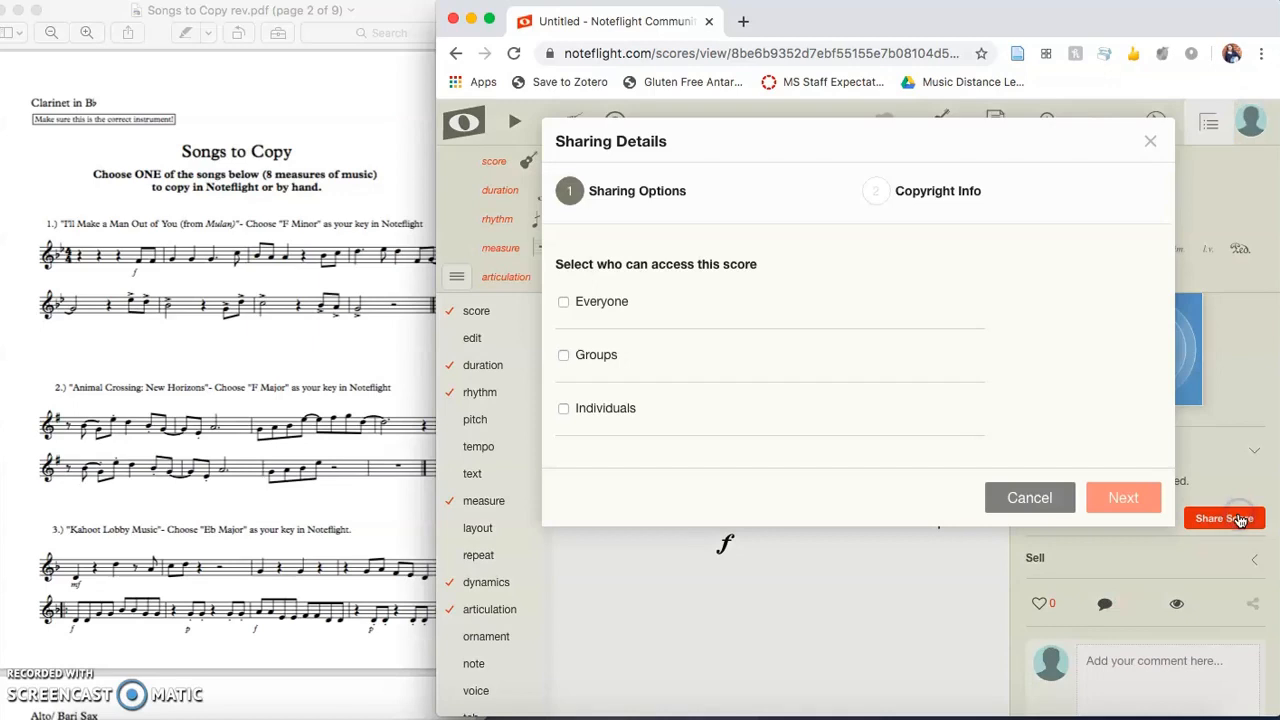
{"action": "left_click", "coordinate": [563, 301]}
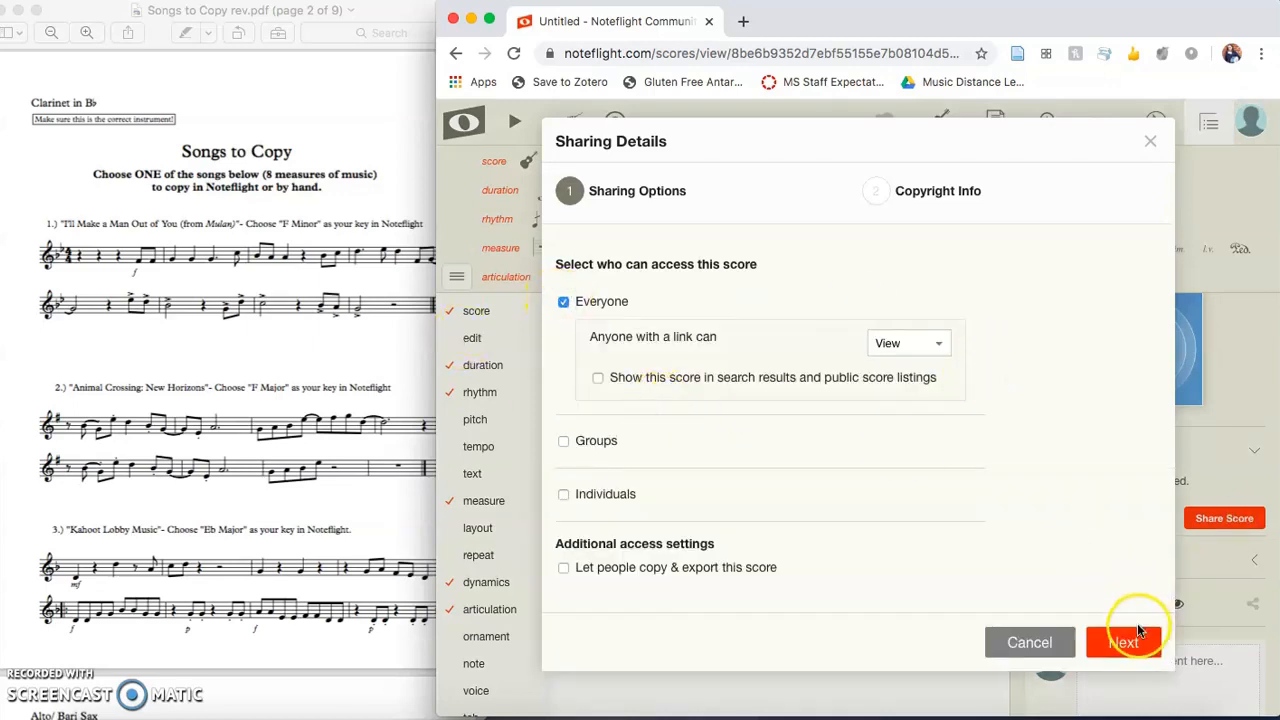
{"action": "left_click", "coordinate": [929, 343]}
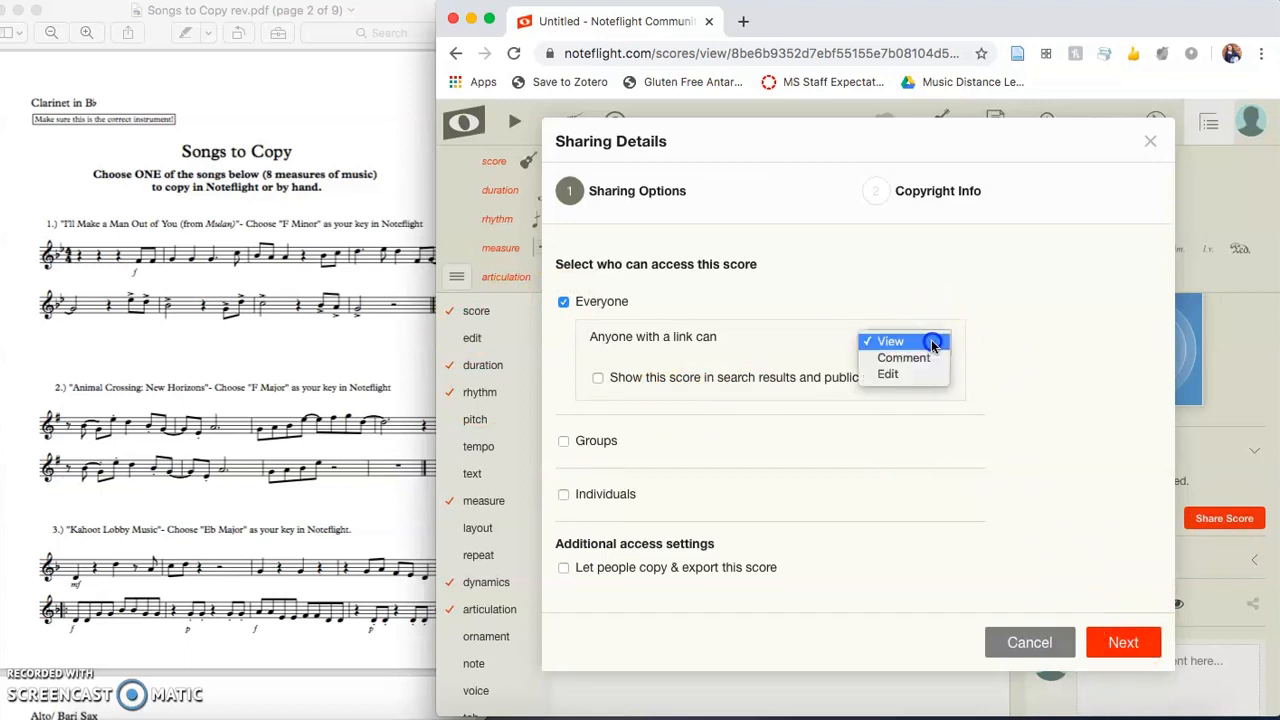
{"action": "left_click", "coordinate": [930, 356]}
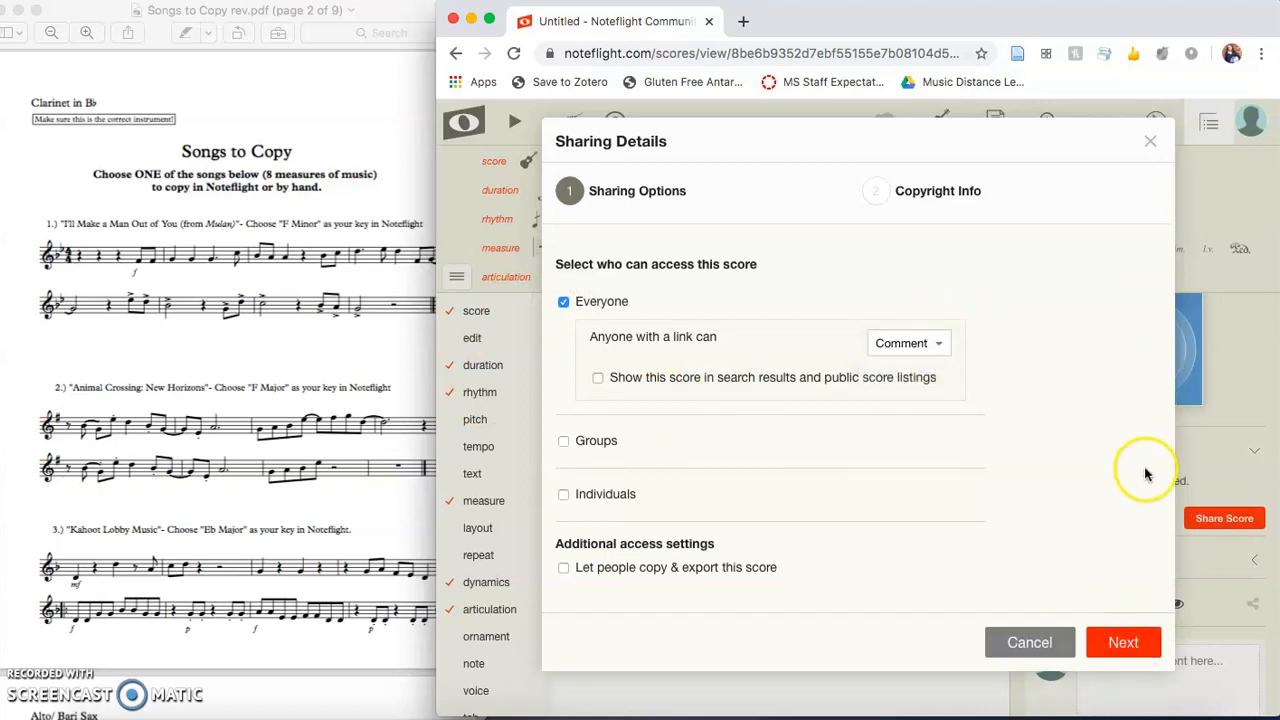
{"action": "left_click", "coordinate": [1124, 643]}
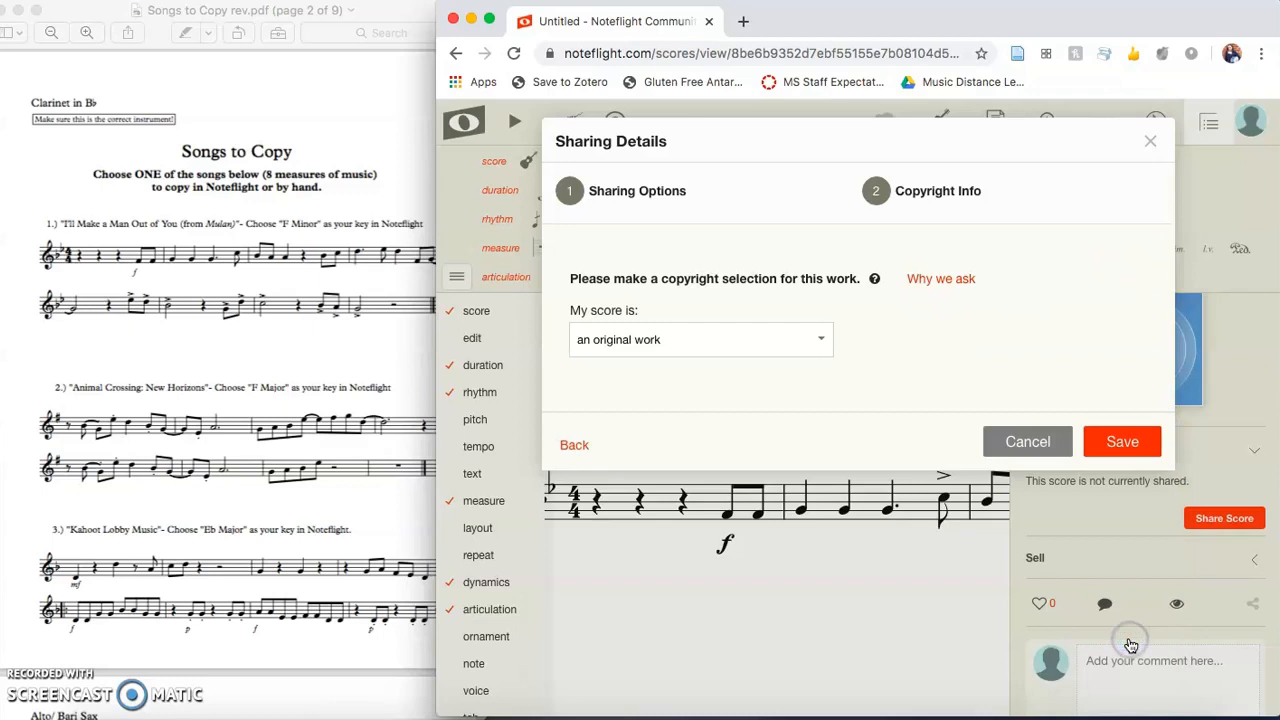
Declare the score an arrangement of the existing work "I'll Make A Man Out Of You" by Matthew Wilder and save the sharing details.
{"action": "left_click", "coordinate": [755, 336]}
{"action": "left_click", "coordinate": [750, 355]}
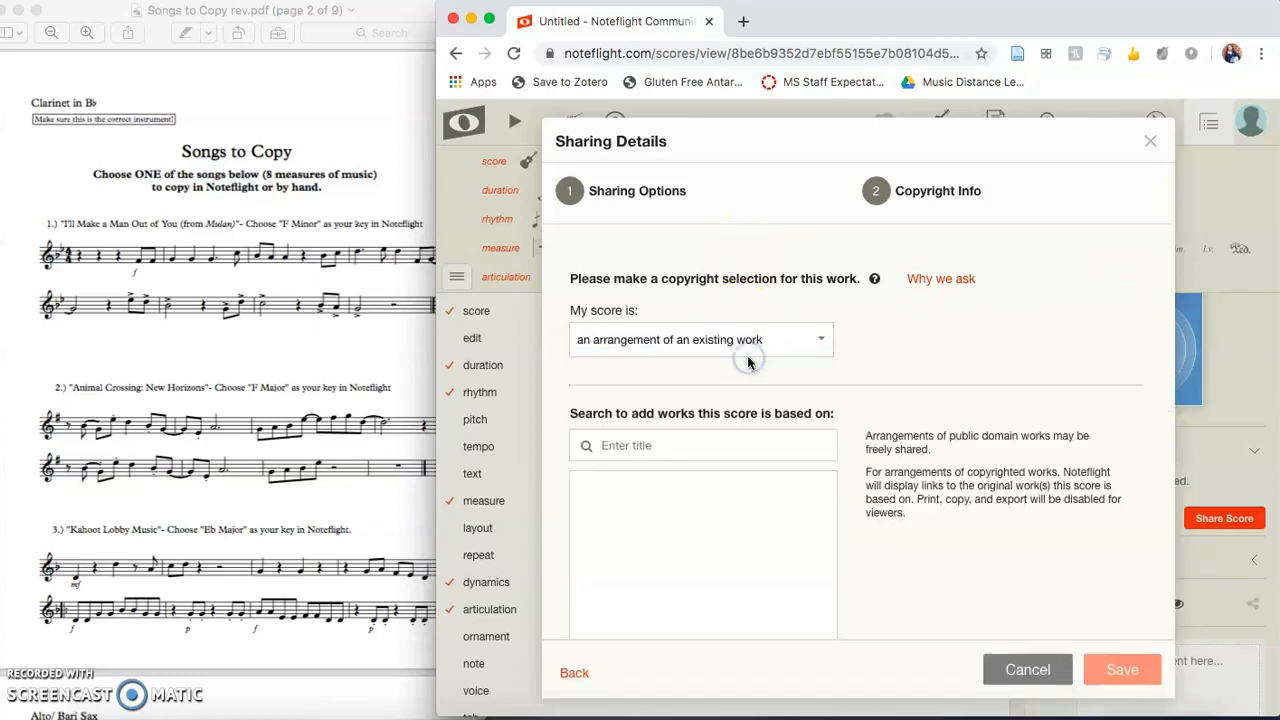
{"action": "type", "text": "I'll Make"}
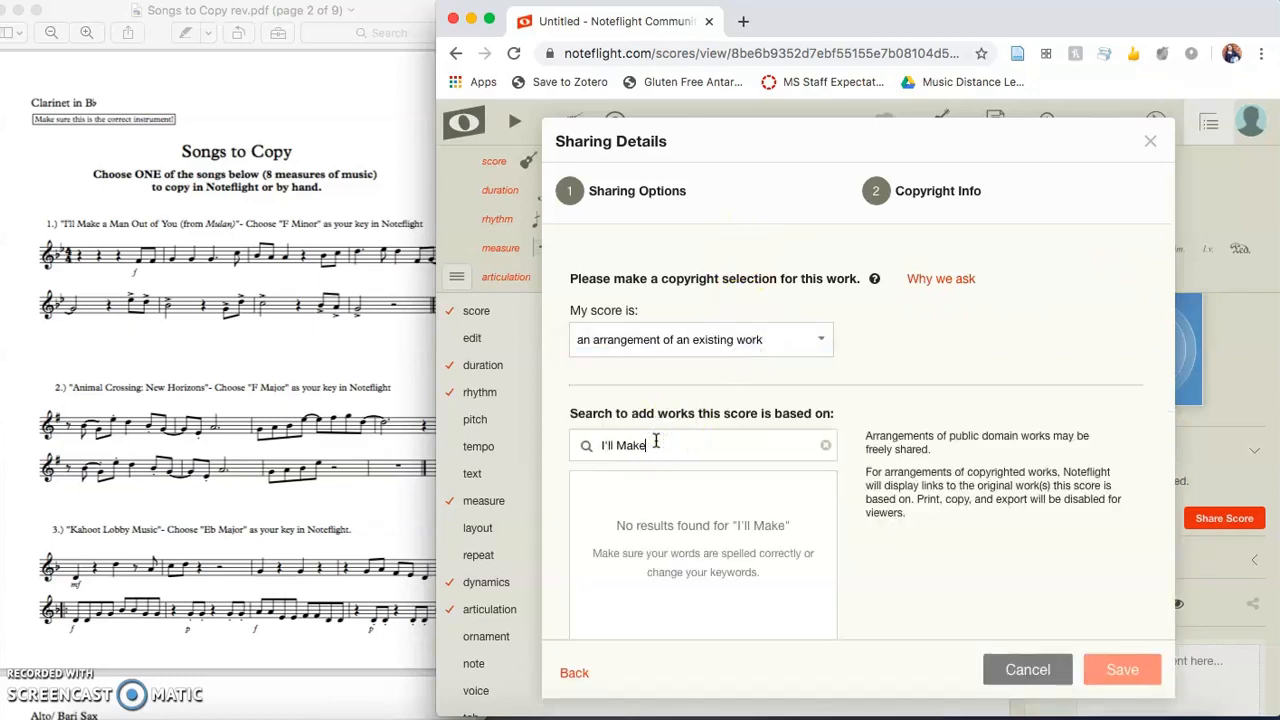
{"action": "type", "text": " a man out of you"}
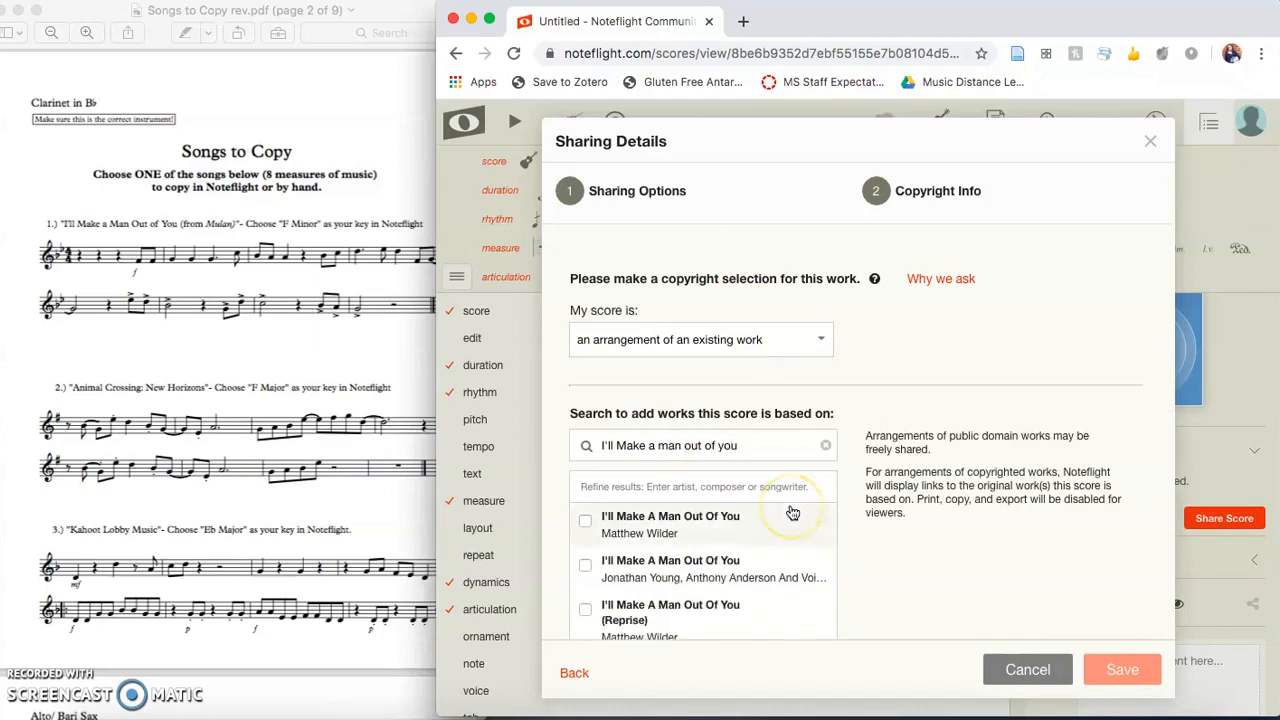
{"action": "left_click", "coordinate": [745, 535]}
{"action": "left_click", "coordinate": [1124, 670]}
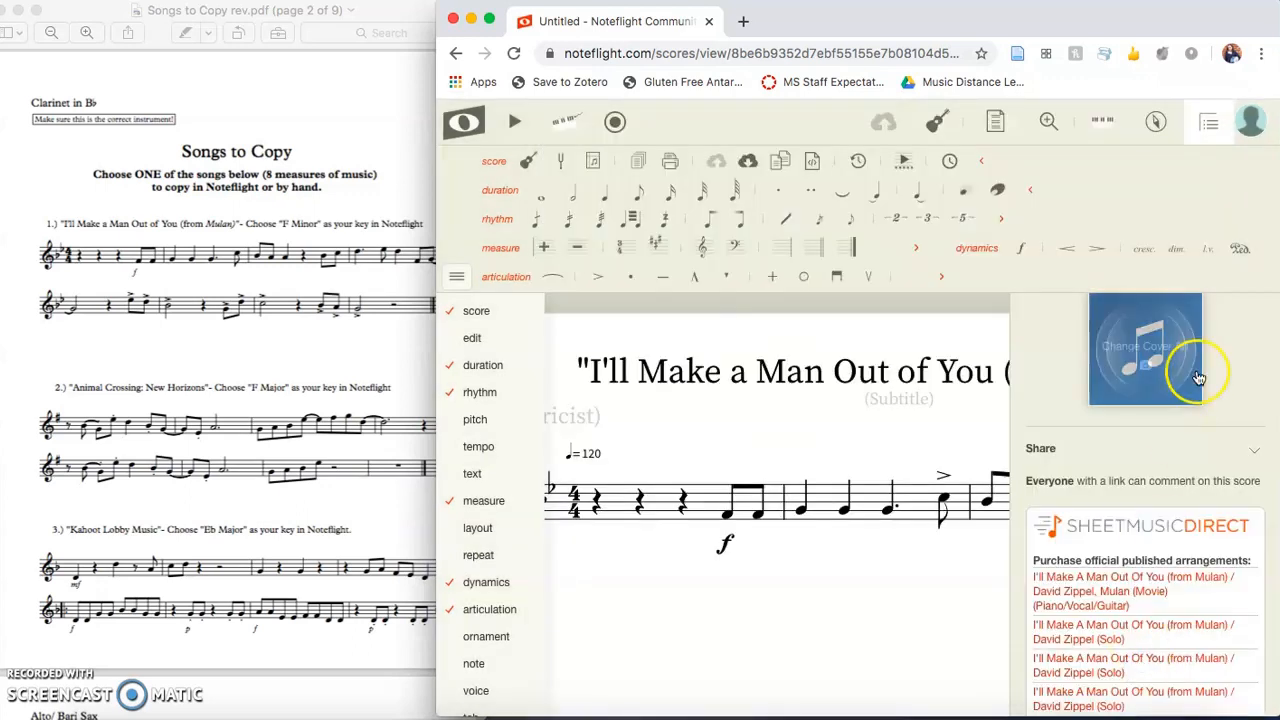
Copy the link to the shared score.
{"action": "scroll", "coordinate": [1214, 463], "scroll_direction": "down", "scroll_amount": 4}
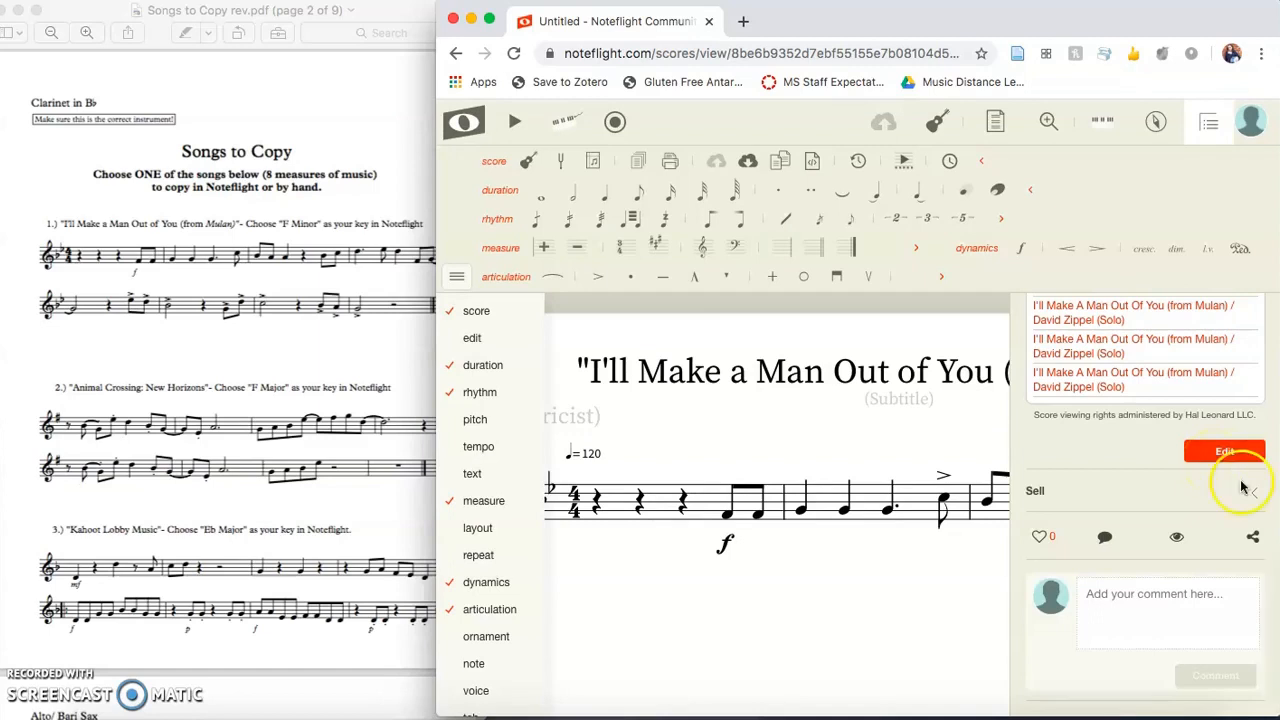
{"action": "left_click", "coordinate": [1252, 536]}
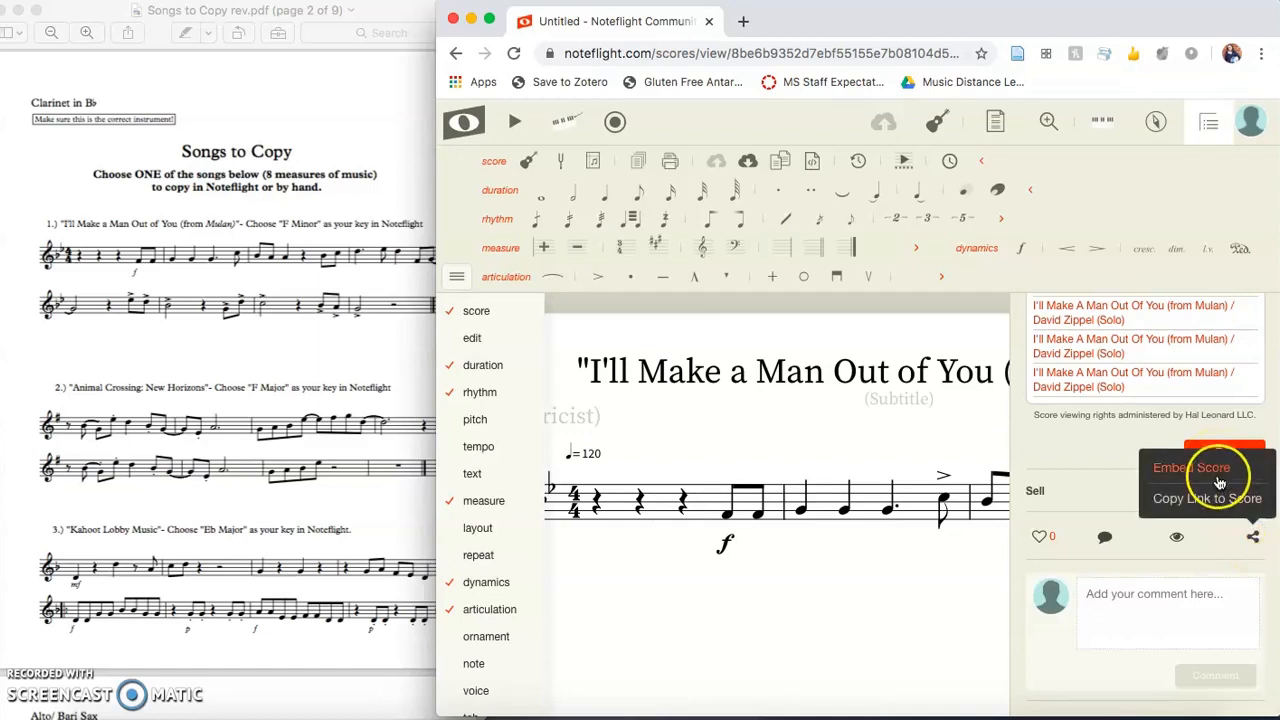
{"action": "left_click", "coordinate": [1220, 500]}
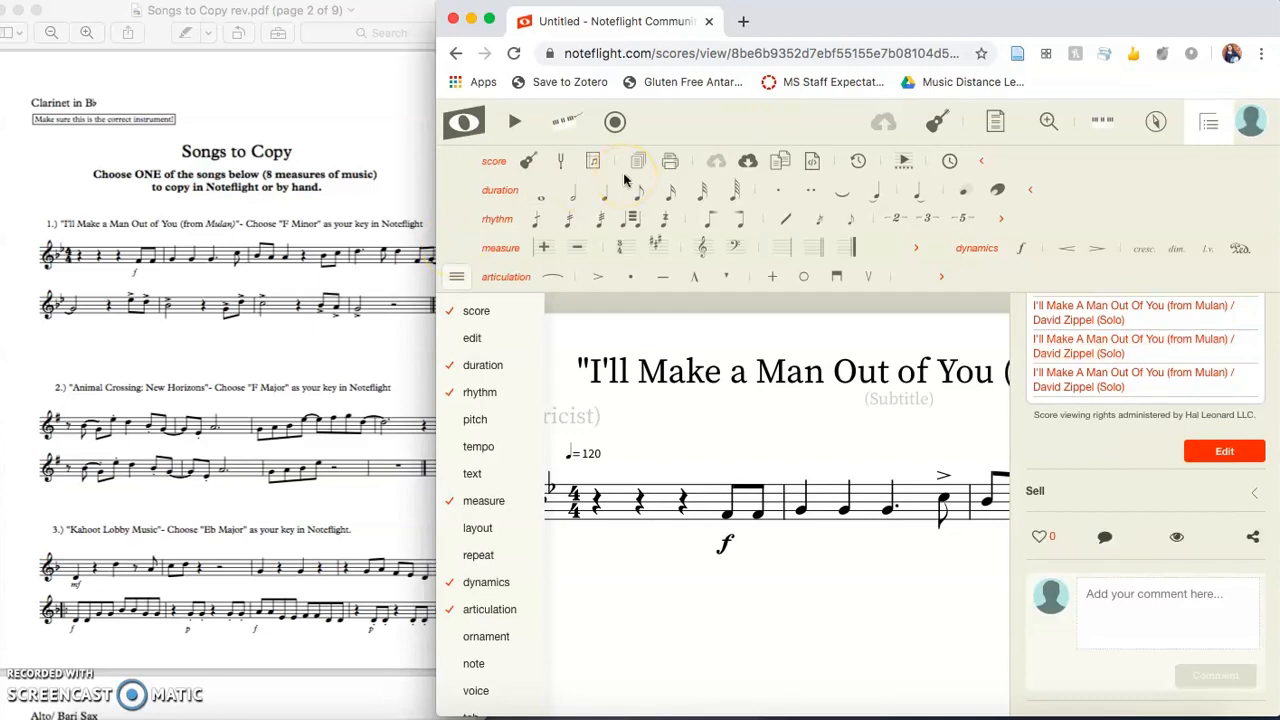
{"action": "right_click", "coordinate": [565, 300]}
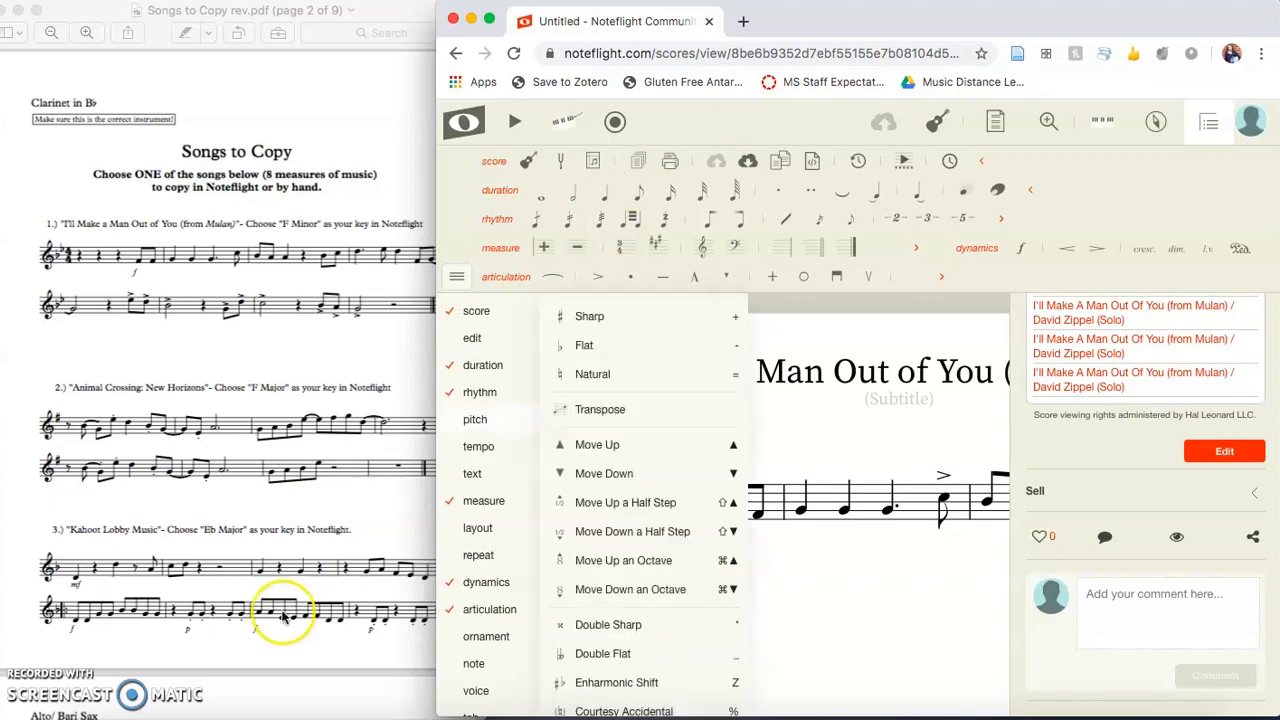